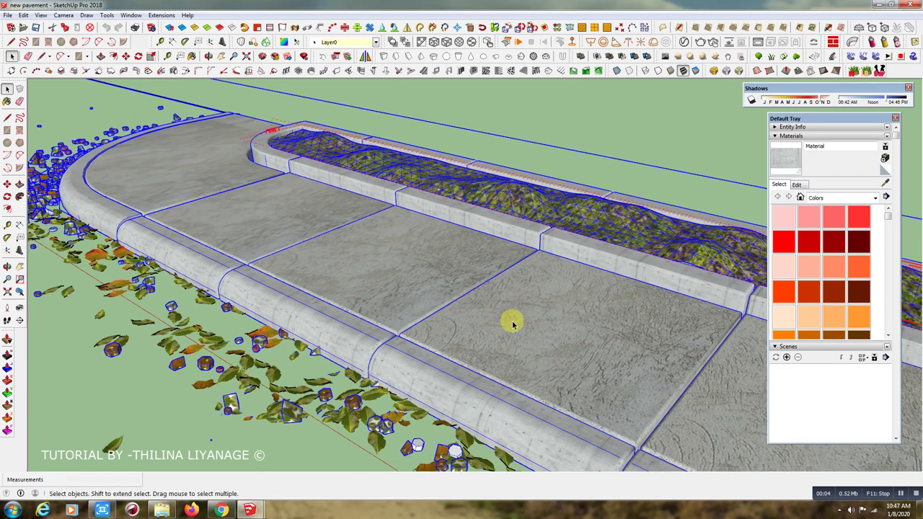
Leave the finished 'new pavement' model and switch to the empty Untitled model
{"action": "scroll", "coordinate": [511, 324], "scroll_direction": "down", "scroll_amount": 2}
{"action": "mouse_move", "coordinate": [243, 258]}
{"action": "middle_mouse_down"}
{"action": "mouse_move", "coordinate": [280, 365]}
{"action": "mouse_move", "coordinate": [263, 295]}
{"action": "mouse_move", "coordinate": [269, 238]}
{"action": "middle_mouse_up"}
{"action": "left_click", "coordinate": [249, 510]}
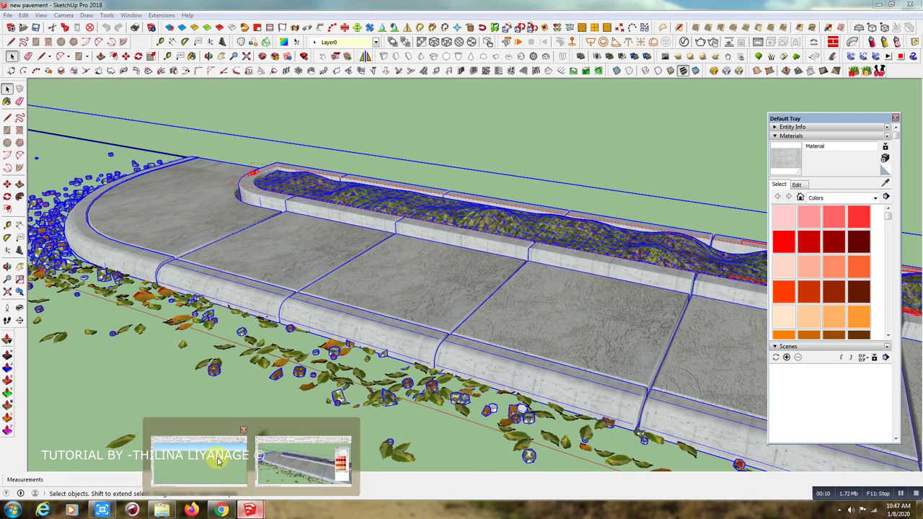
{"action": "left_click", "coordinate": [209, 471]}
{"action": "mouse_move", "coordinate": [369, 349]}
{"action": "middle_mouse_down"}
{"action": "mouse_move", "coordinate": [392, 267]}
{"action": "mouse_move", "coordinate": [385, 336]}
{"action": "mouse_move", "coordinate": [315, 336]}
{"action": "mouse_move", "coordinate": [324, 324]}
{"action": "mouse_move", "coordinate": [307, 339]}
{"action": "middle_mouse_up"}
Draw a closed rectangle from the origin with the Line tool and reverse its face
{"action": "left_click", "coordinate": [43, 56]}
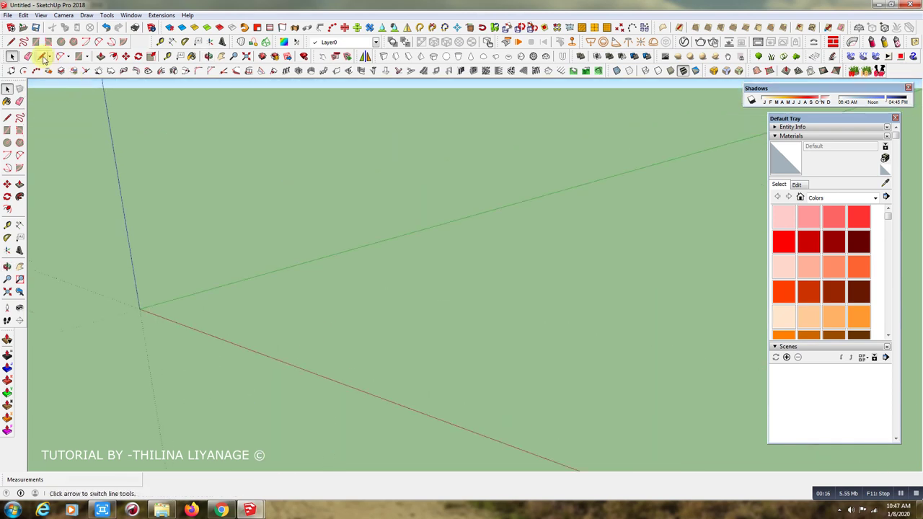
{"action": "left_click", "coordinate": [139, 309]}
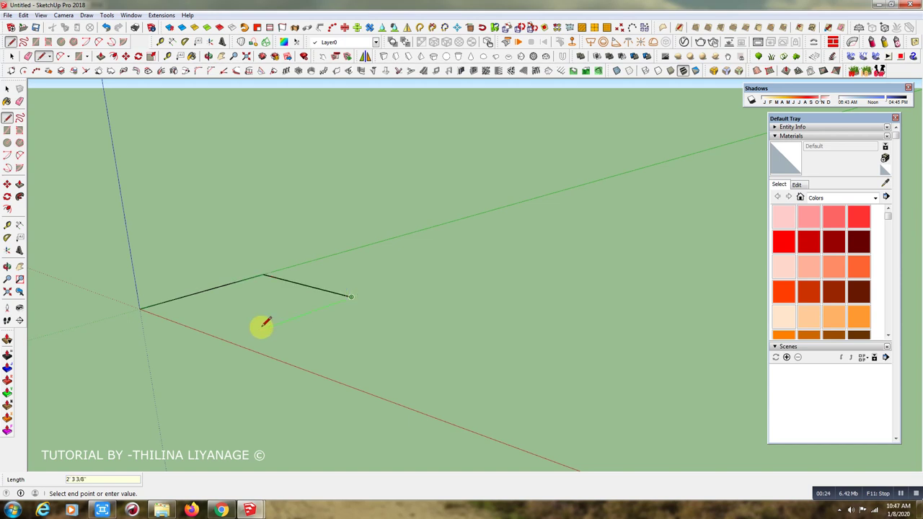
{"action": "type", "text": "3"}
{"action": "key", "text": "Return"}
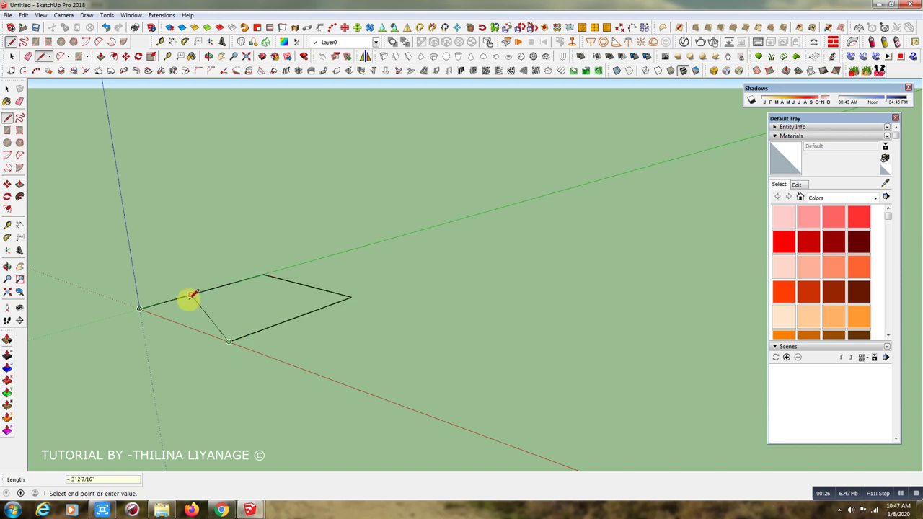
{"action": "left_click", "coordinate": [139, 309]}
{"action": "middle_click_drag", "start_coordinate": [140, 308], "coordinate": [165, 338]}
{"action": "left_click_drag", "start_coordinate": [165, 338], "coordinate": [112, 250]}
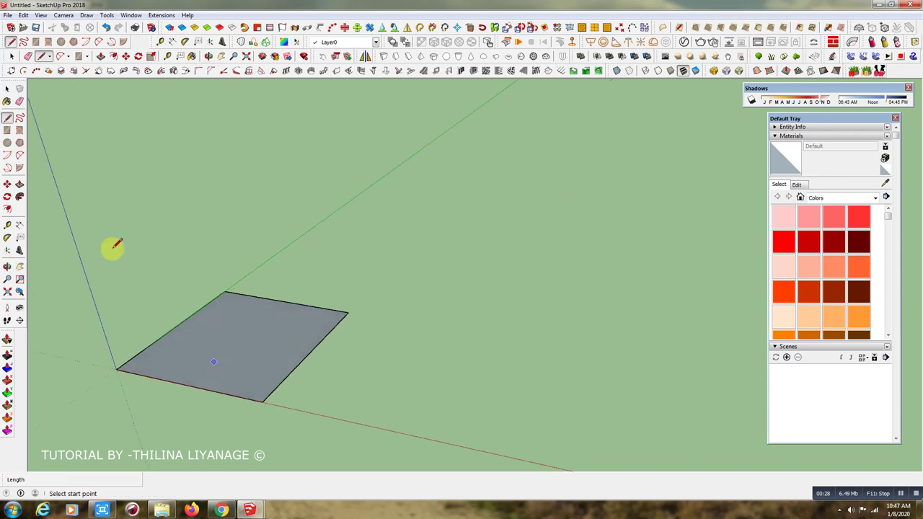
{"action": "left_click", "coordinate": [10, 56]}
{"action": "right_click", "coordinate": [231, 328]}
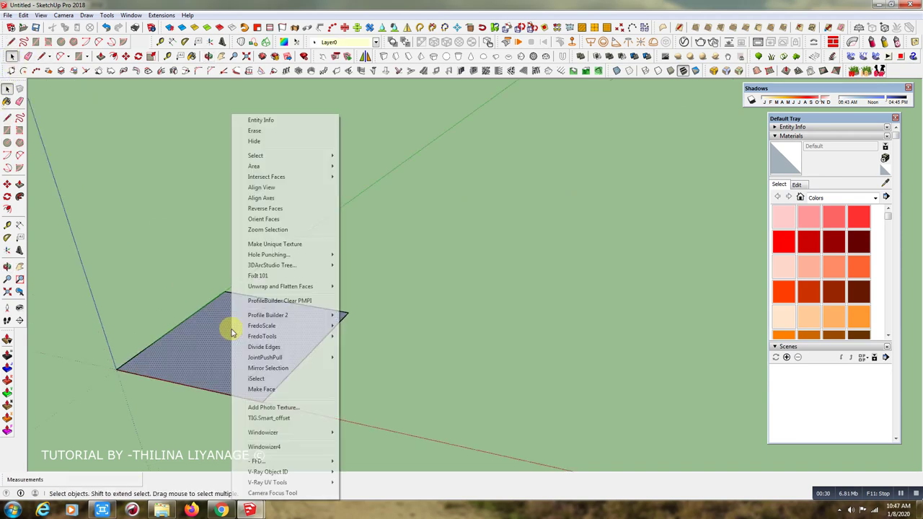
{"action": "left_click", "coordinate": [260, 209]}
Push/Pull the rectangle up into a 3"-thick slab
{"action": "scroll", "coordinate": [220, 367], "scroll_direction": "up", "scroll_amount": 2}
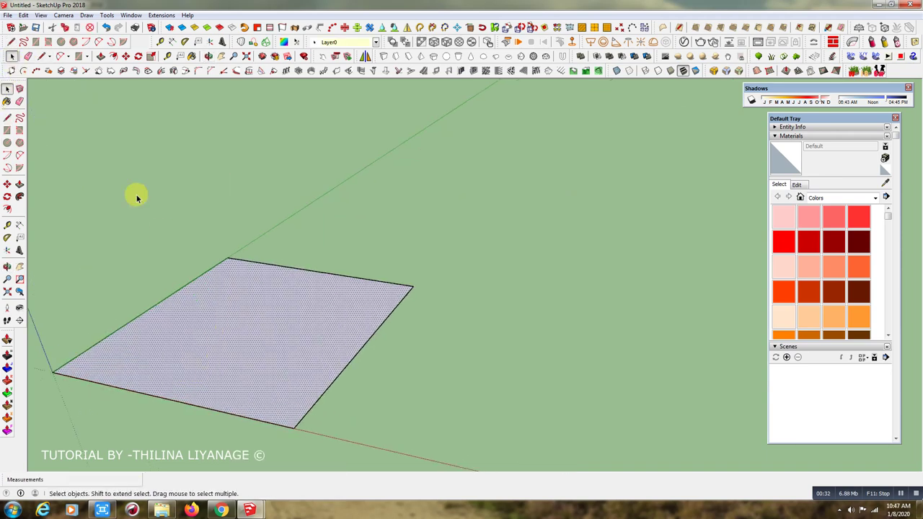
{"action": "left_click", "coordinate": [100, 58]}
{"action": "left_click_drag", "start_coordinate": [309, 323], "coordinate": [312, 317]}
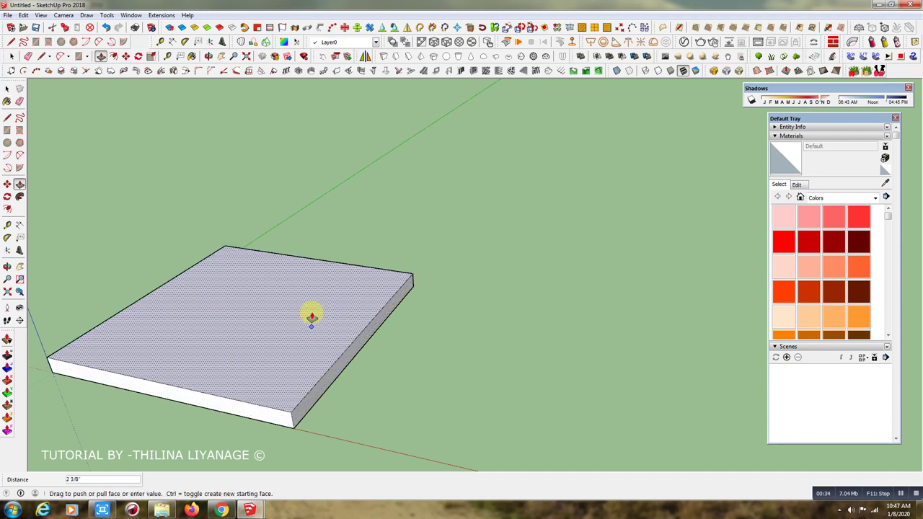
{"action": "type", "text": "3"}
{"action": "key", "text": "Return"}
{"action": "scroll", "coordinate": [311, 315], "scroll_direction": "down", "scroll_amount": 3}
{"action": "mouse_move", "coordinate": [396, 264]}
{"action": "middle_mouse_down"}
{"action": "mouse_move", "coordinate": [344, 361]}
{"action": "mouse_move", "coordinate": [308, 395]}
{"action": "mouse_move", "coordinate": [303, 382]}
{"action": "middle_mouse_up"}
{"action": "scroll", "coordinate": [308, 395], "scroll_direction": "up", "scroll_amount": 2}
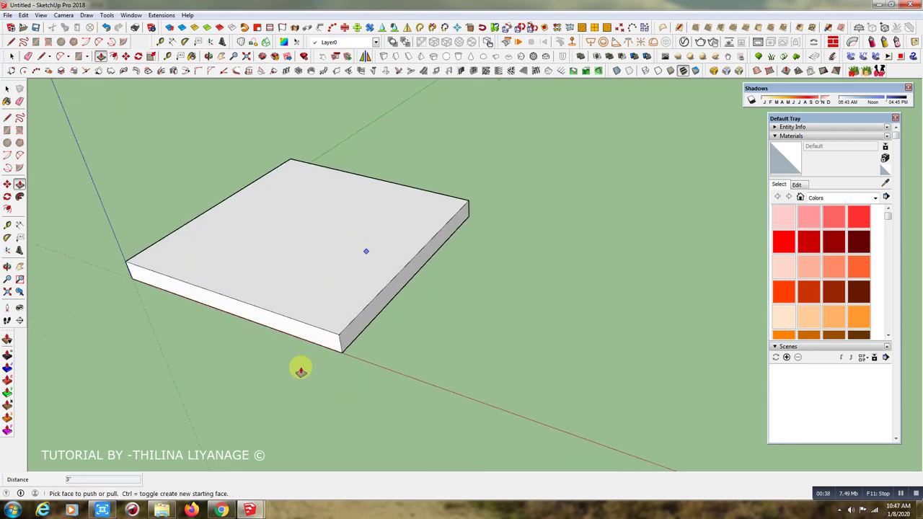
Draw a 3" square face beside the slab's bottom corner
{"action": "left_click", "coordinate": [42, 57]}
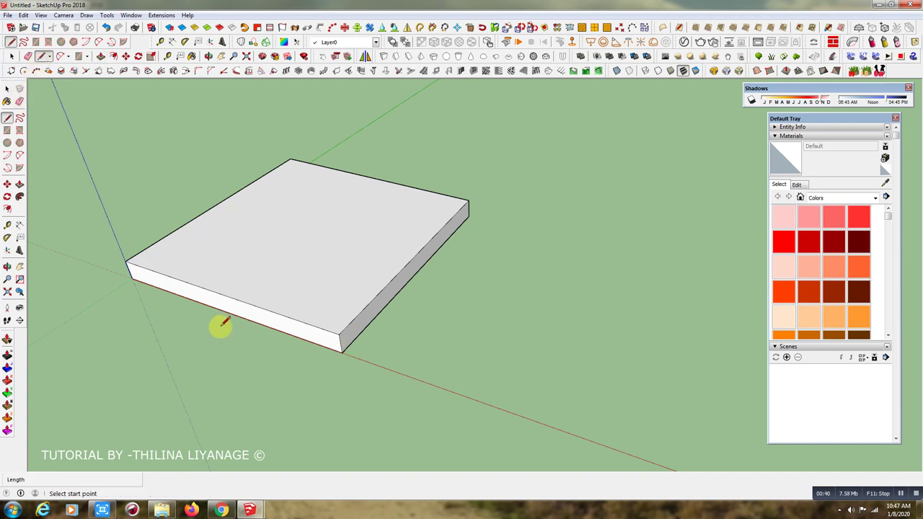
{"action": "scroll", "coordinate": [117, 283], "scroll_direction": "up", "scroll_amount": 2}
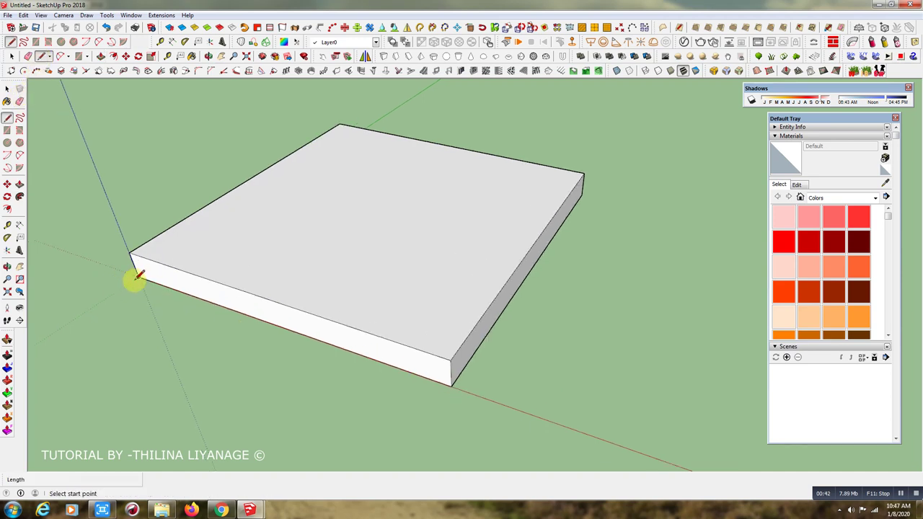
{"action": "scroll", "coordinate": [124, 284], "scroll_direction": "up", "scroll_amount": 2}
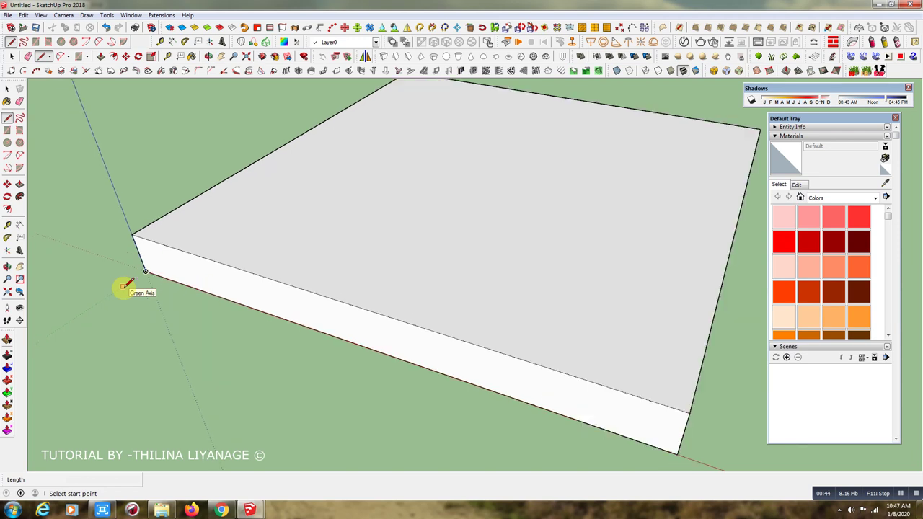
{"action": "left_click", "coordinate": [127, 282]}
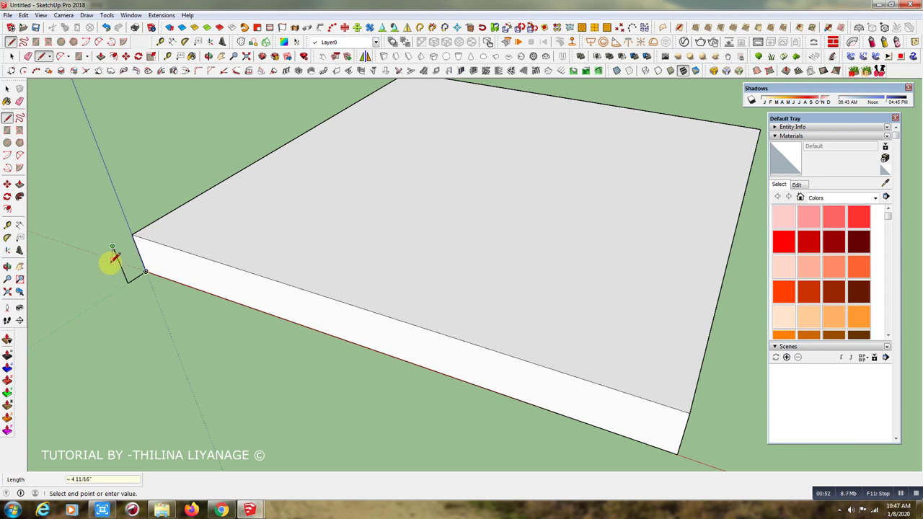
{"action": "scroll", "coordinate": [107, 261], "scroll_direction": "down", "scroll_amount": 1}
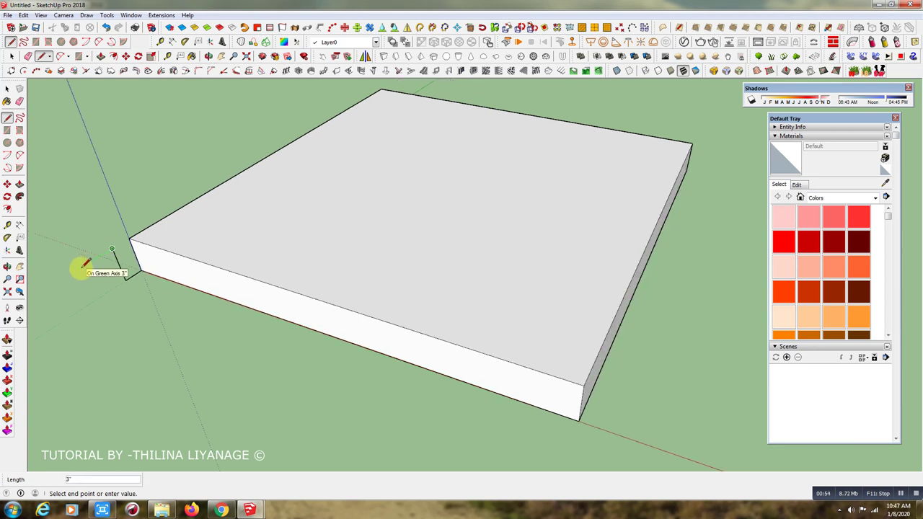
{"action": "key", "text": "Return"}
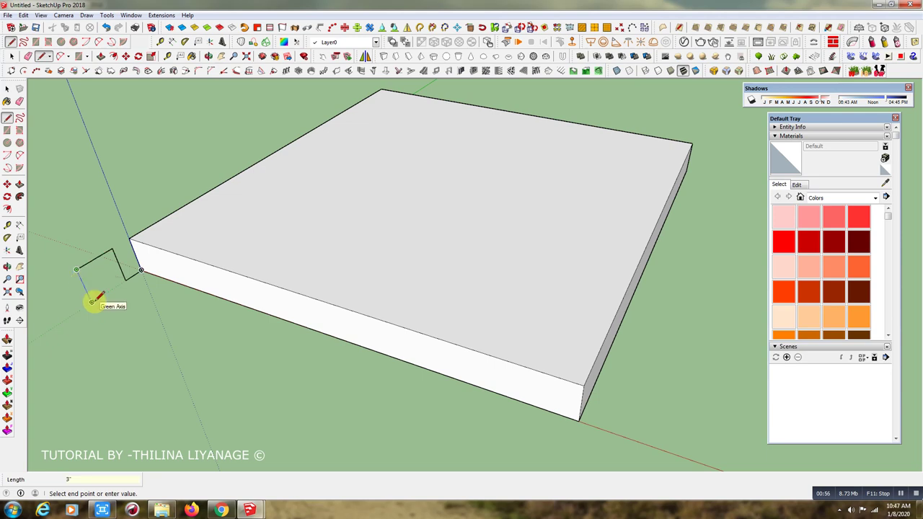
{"action": "left_click", "coordinate": [91, 301]}
{"action": "left_click", "coordinate": [126, 278]}
{"action": "middle_click_drag", "start_coordinate": [130, 295], "coordinate": [66, 231]}
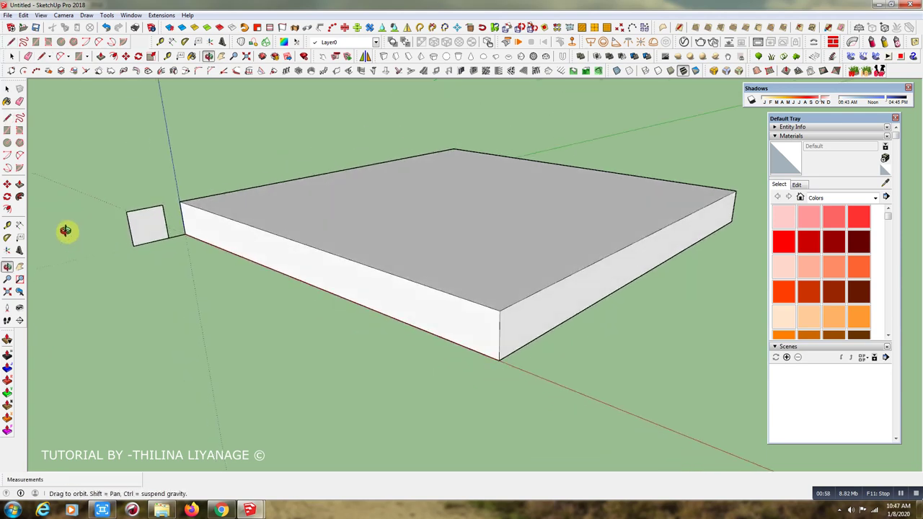
Round the square's top corner with an arc into a quarter-circle curb profile
{"action": "left_click", "coordinate": [61, 56]}
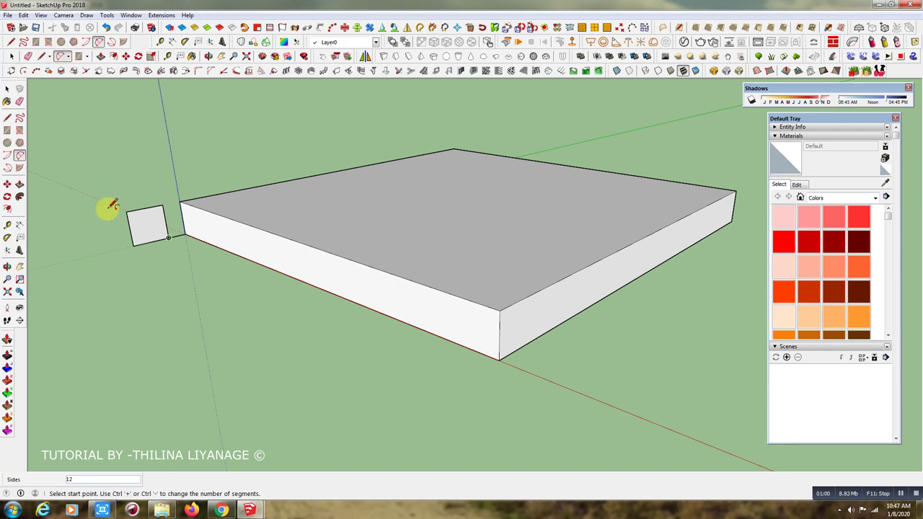
{"action": "scroll", "coordinate": [109, 209], "scroll_direction": "up", "scroll_amount": 3}
{"action": "scroll", "coordinate": [108, 209], "scroll_direction": "up", "scroll_amount": 2}
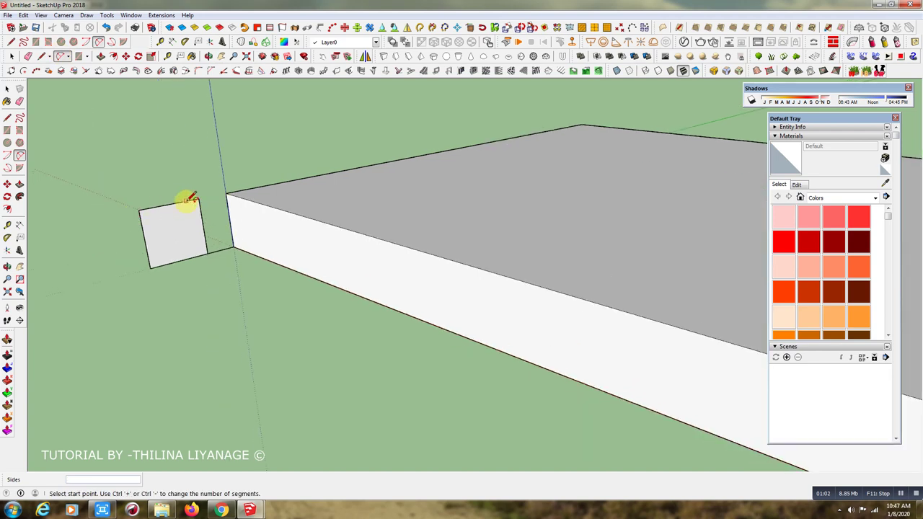
{"action": "left_click", "coordinate": [186, 202]}
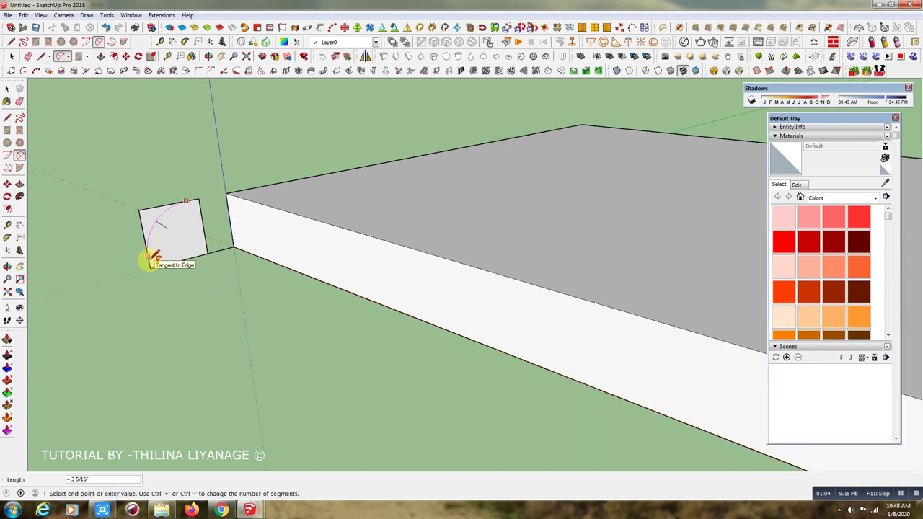
{"action": "double_click", "coordinate": [148, 257]}
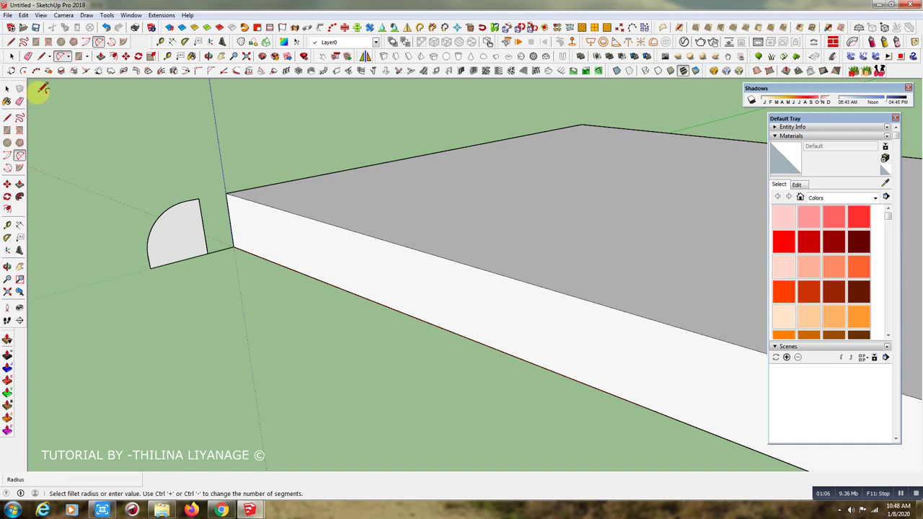
{"action": "key", "text": "ctrl+z"}
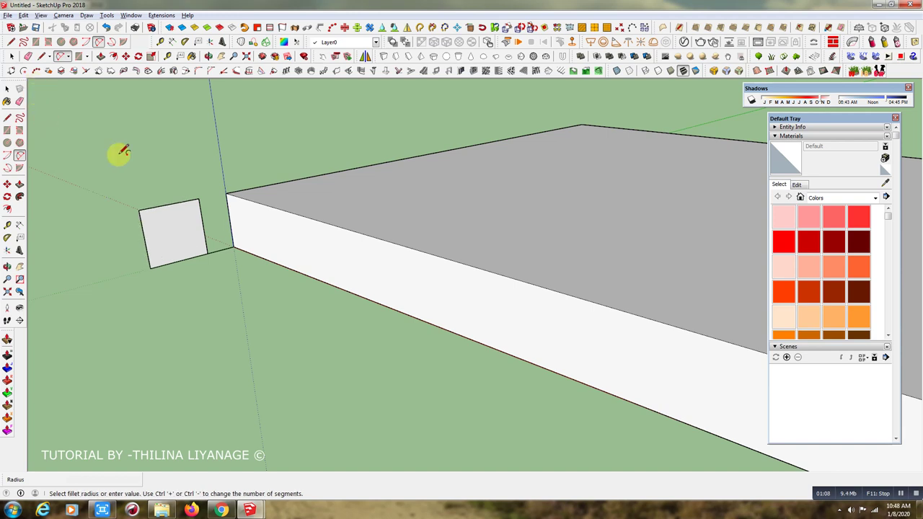
{"action": "left_click", "coordinate": [187, 201]}
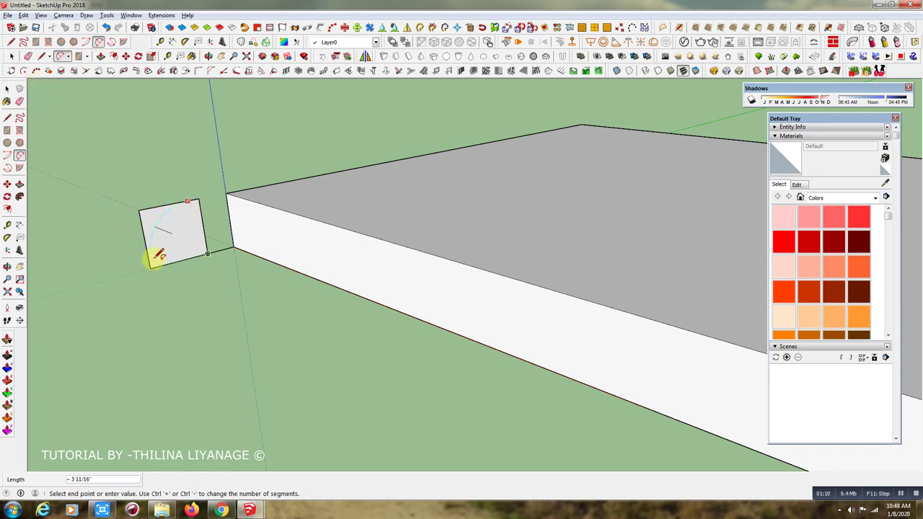
{"action": "left_click", "coordinate": [150, 257]}
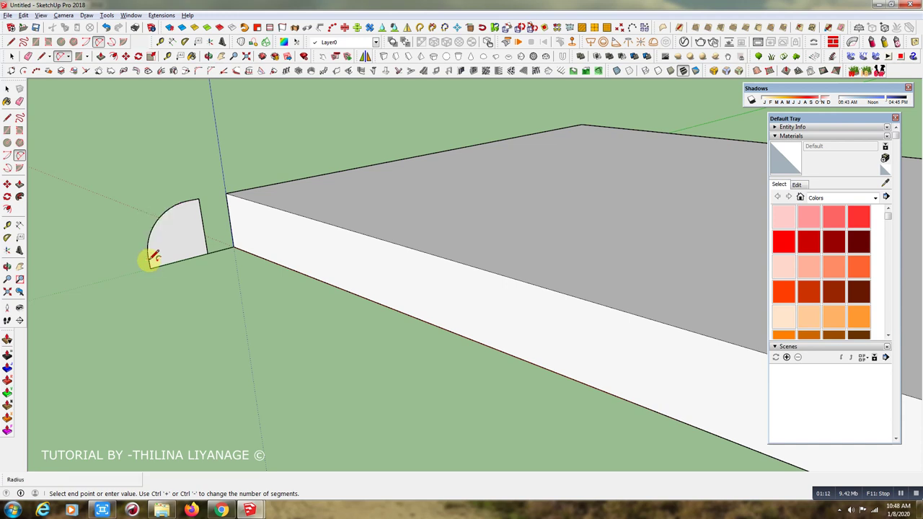
{"action": "middle_click_drag", "start_coordinate": [107, 270], "coordinate": [148, 334]}
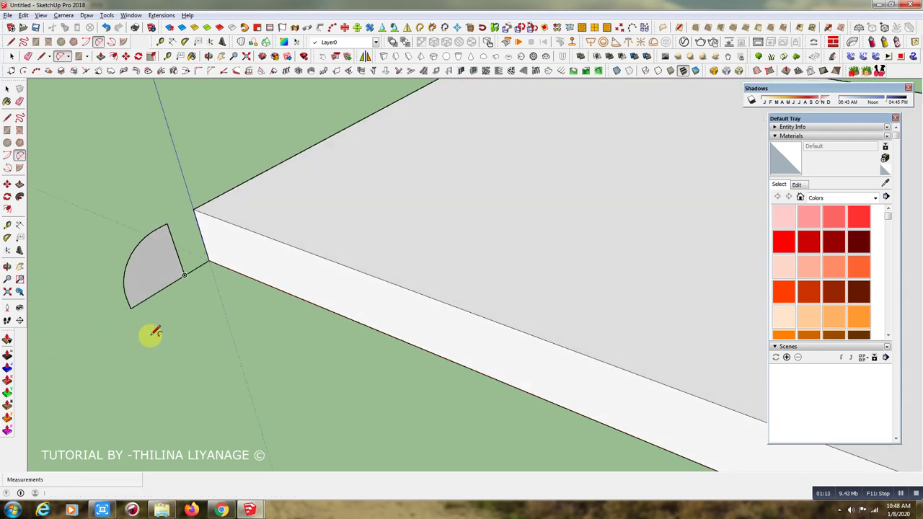
{"action": "left_click", "coordinate": [101, 56]}
{"action": "scroll", "coordinate": [165, 176], "scroll_direction": "down", "scroll_amount": 1}
{"action": "key", "text": "space"}
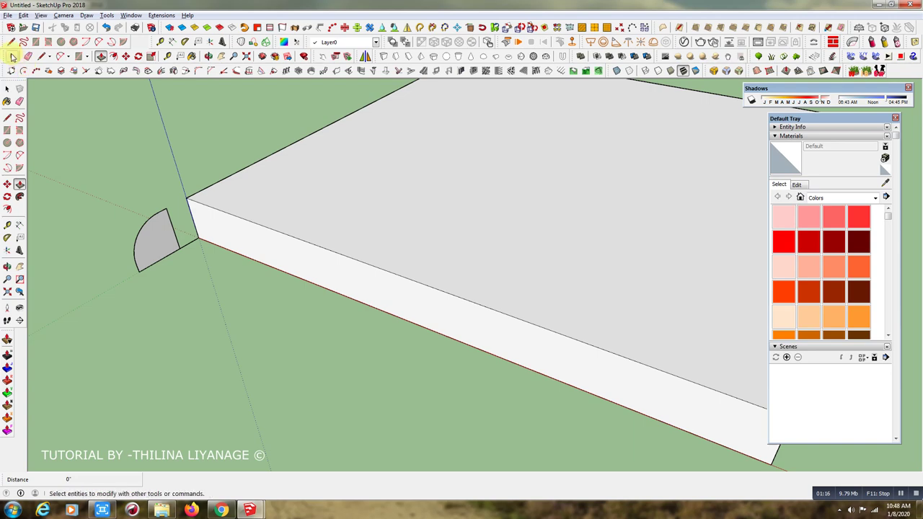
Make the quarter-circle face and the whole slab into separate groups
{"action": "left_click", "coordinate": [154, 243]}
{"action": "right_click", "coordinate": [155, 251]}
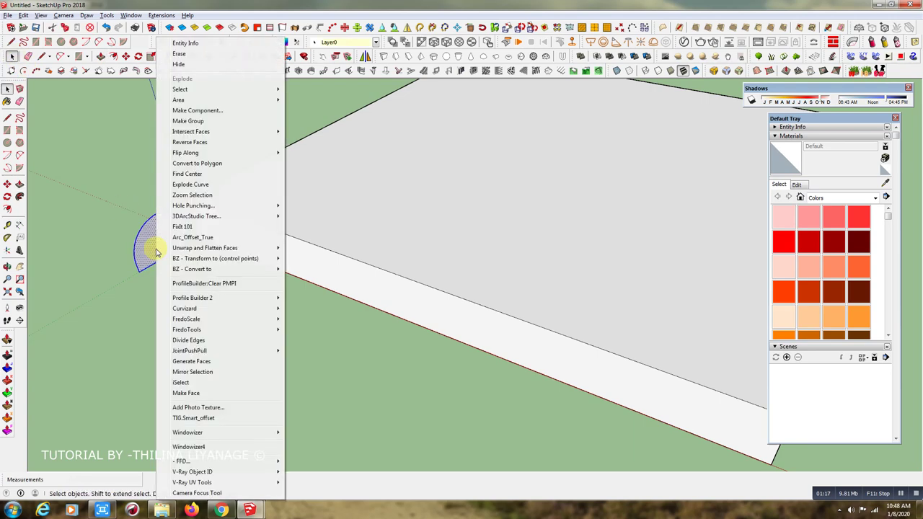
{"action": "left_click", "coordinate": [189, 121]}
{"action": "scroll", "coordinate": [259, 265], "scroll_direction": "down", "scroll_amount": 2}
{"action": "triple_click", "coordinate": [350, 224]}
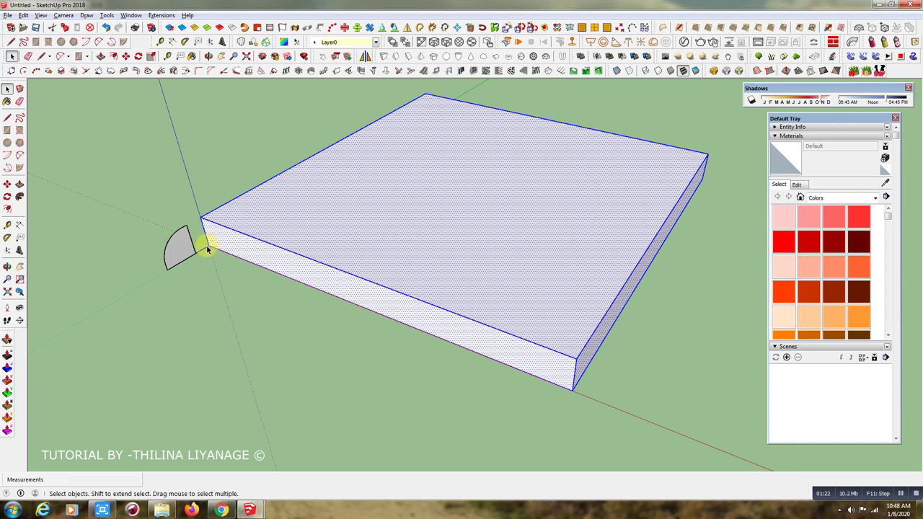
{"action": "left_click", "coordinate": [207, 250]}
{"action": "triple_click", "coordinate": [350, 210]}
{"action": "right_click", "coordinate": [351, 210]}
{"action": "left_click", "coordinate": [384, 165]}
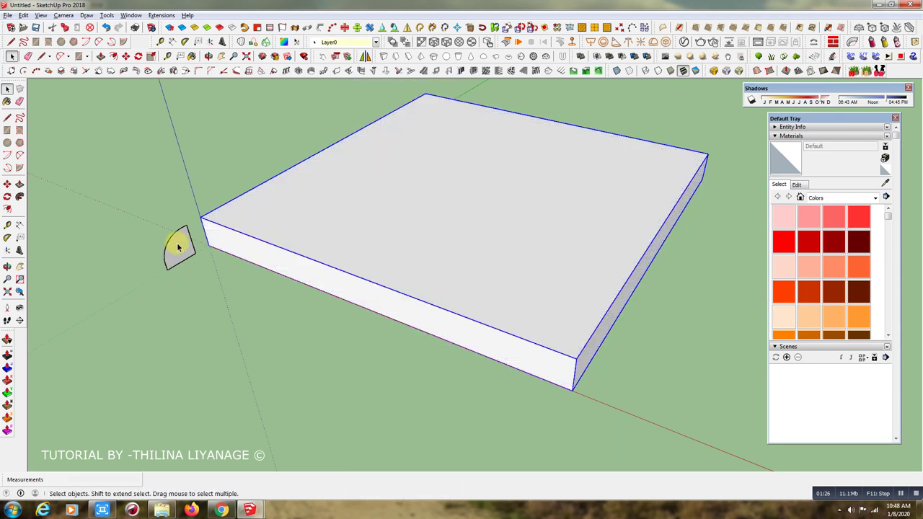
Push/Pull the quarter-circle profile 3' along the slab edge into a rounded curb
{"action": "double_click", "coordinate": [173, 246]}
{"action": "left_click", "coordinate": [100, 56]}
{"action": "mouse_move", "coordinate": [185, 260]}
{"action": "left_mouse_down"}
{"action": "mouse_move", "coordinate": [564, 365]}
{"action": "mouse_move", "coordinate": [583, 356]}
{"action": "left_mouse_up"}
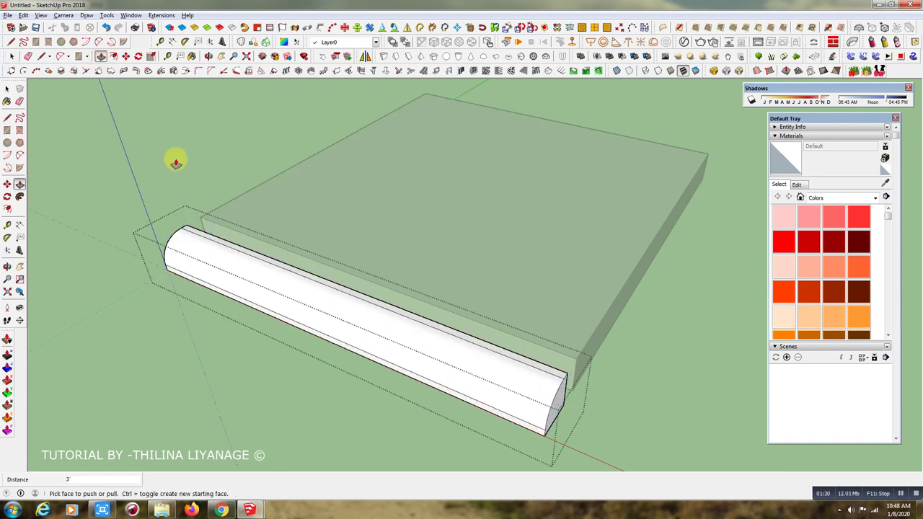
{"action": "left_click", "coordinate": [11, 56]}
{"action": "left_click", "coordinate": [472, 385]}
{"action": "mouse_move", "coordinate": [472, 385]}
{"action": "middle_mouse_down"}
{"action": "mouse_move", "coordinate": [315, 311]}
{"action": "mouse_move", "coordinate": [393, 347]}
{"action": "middle_mouse_up"}
{"action": "left_click", "coordinate": [393, 347]}
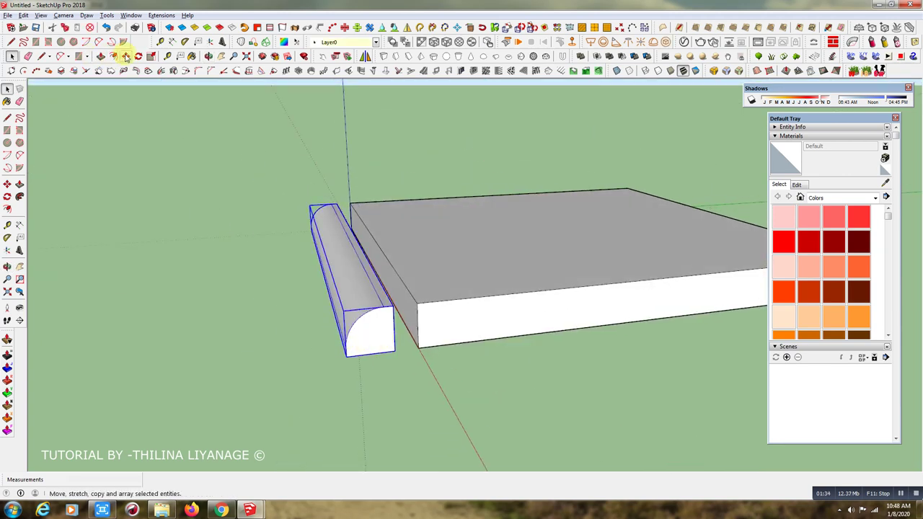
Move the rounded curb so it sits against the slab corner
{"action": "left_click", "coordinate": [126, 55]}
{"action": "scroll", "coordinate": [359, 338], "scroll_direction": "up", "scroll_amount": 2}
{"action": "left_click", "coordinate": [359, 344]}
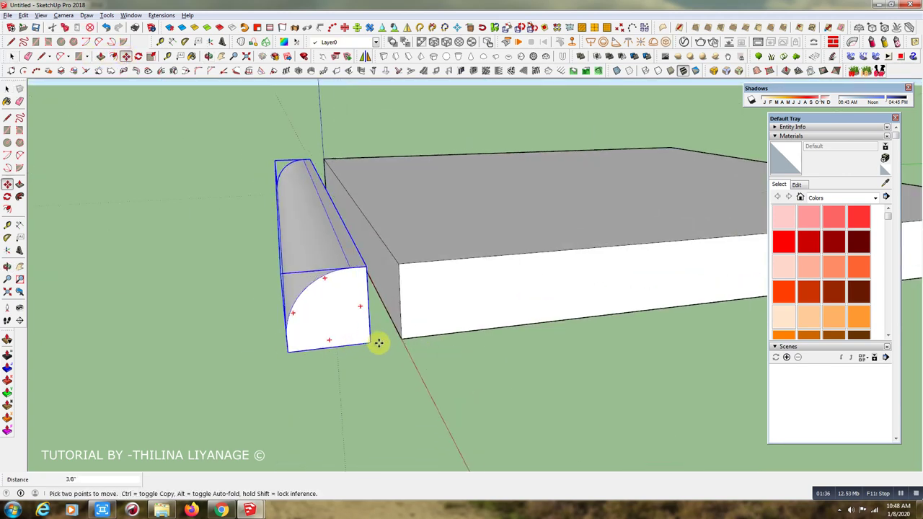
{"action": "left_click", "coordinate": [397, 339]}
{"action": "mouse_move", "coordinate": [282, 307]}
{"action": "middle_mouse_down"}
{"action": "mouse_move", "coordinate": [392, 344]}
{"action": "mouse_move", "coordinate": [457, 352]}
{"action": "middle_mouse_up"}
{"action": "scroll", "coordinate": [458, 352], "scroll_direction": "down", "scroll_amount": 3}
Group the slab and curb together and turn the group into a component
{"action": "left_click", "coordinate": [11, 56]}
{"action": "left_click", "coordinate": [431, 298], "text": "shift"}
{"action": "right_click", "coordinate": [431, 298]}
{"action": "left_click", "coordinate": [454, 200]}
{"action": "right_click", "coordinate": [423, 272]}
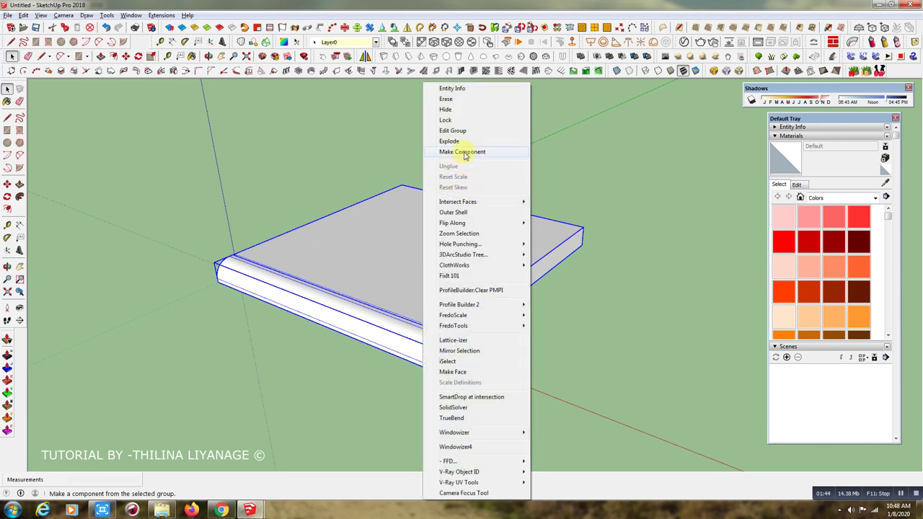
{"action": "left_click", "coordinate": [464, 152]}
{"action": "key", "text": "Return"}
{"action": "middle_click_drag", "start_coordinate": [423, 352], "coordinate": [144, 66]}
Copy the slab component once, placing the copy beside the original
{"action": "left_click", "coordinate": [125, 57]}
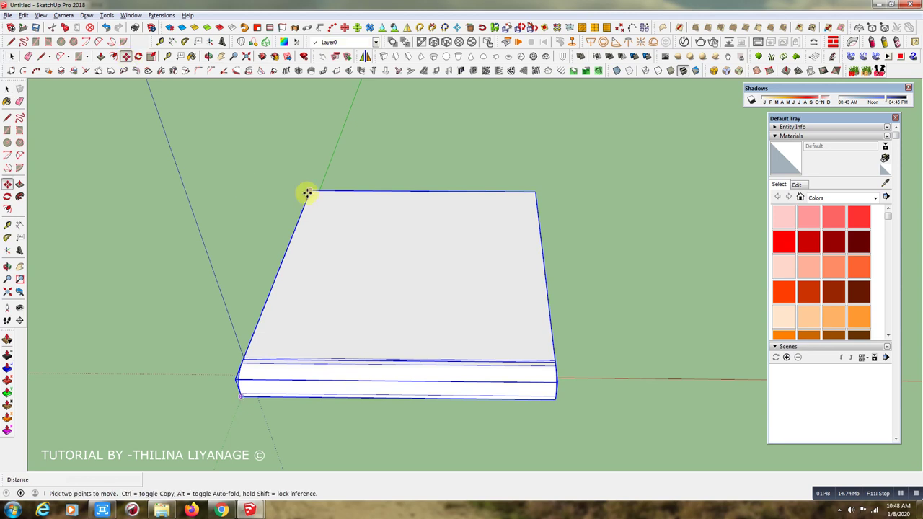
{"action": "key", "text": "ctrl"}
{"action": "left_click", "coordinate": [309, 189]}
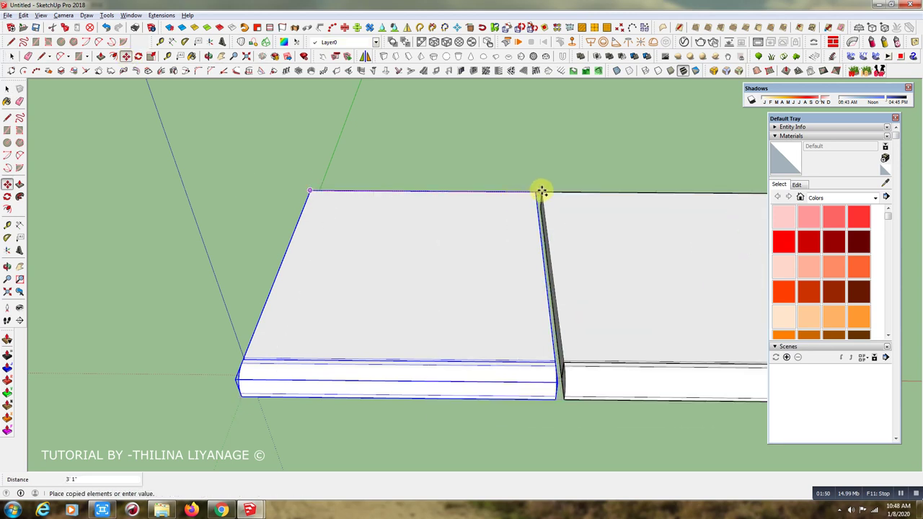
{"action": "scroll", "coordinate": [540, 190], "scroll_direction": "up", "scroll_amount": 3}
{"action": "left_click", "coordinate": [540, 189]}
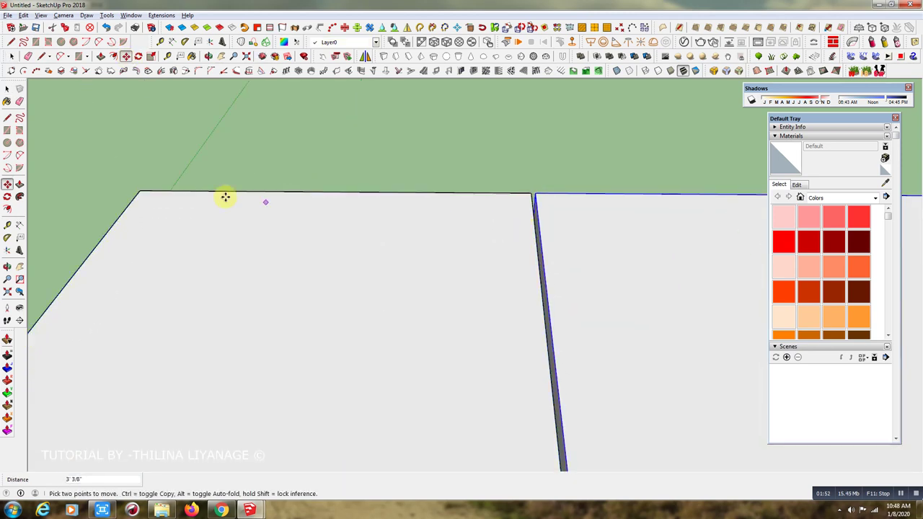
Copy more slabs end to end, 3' apart, to extend the row
{"action": "left_click", "coordinate": [141, 193]}
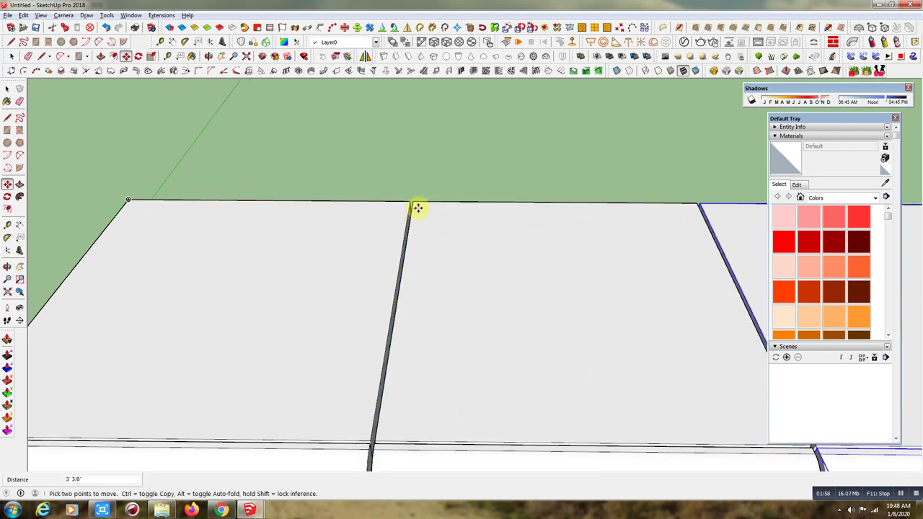
{"action": "scroll", "coordinate": [413, 203], "scroll_direction": "down", "scroll_amount": 3}
{"action": "scroll", "coordinate": [169, 217], "scroll_direction": "down", "scroll_amount": 2}
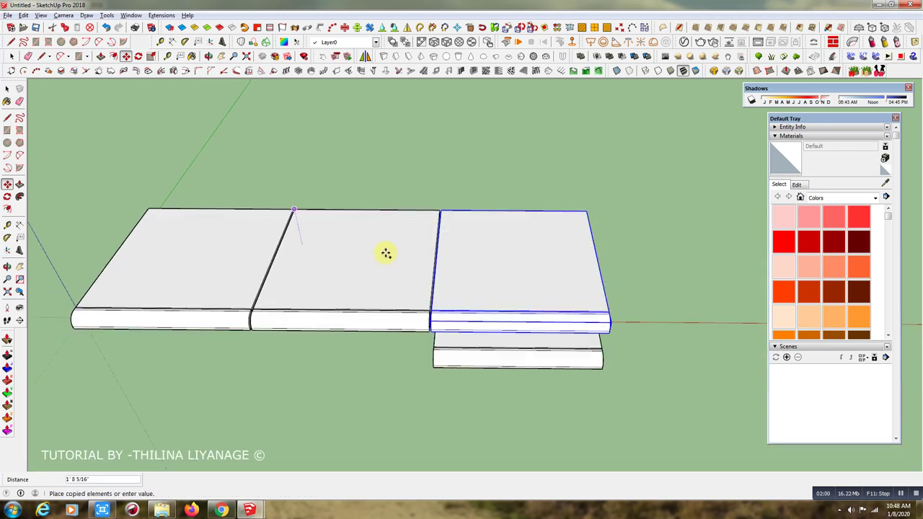
{"action": "left_click", "coordinate": [440, 213]}
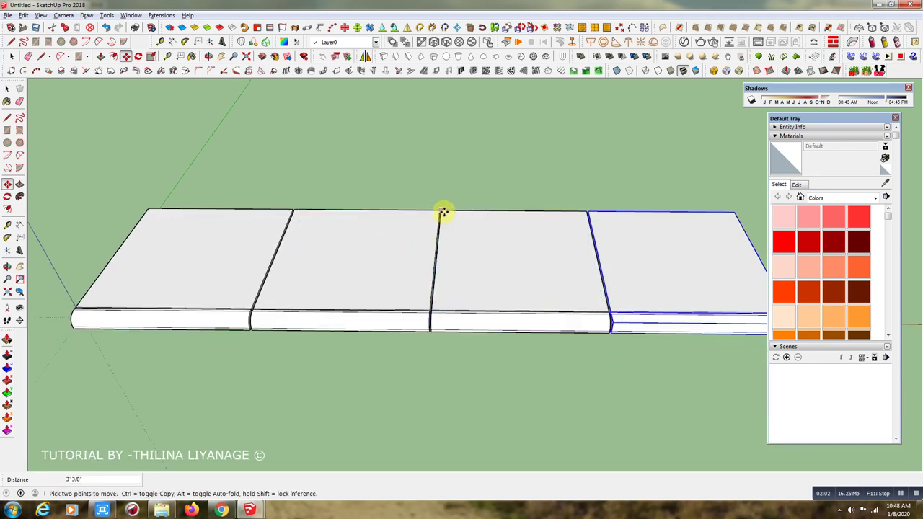
{"action": "key", "text": "ctrl"}
{"action": "left_click", "coordinate": [443, 212]}
{"action": "scroll", "coordinate": [340, 350], "scroll_direction": "down", "scroll_amount": 2}
{"action": "scroll", "coordinate": [548, 245], "scroll_direction": "up", "scroll_amount": 3}
{"action": "type", "text": "3"}
{"action": "key", "text": "Return"}
Orbit around the row of five slabs and select the end slab
{"action": "key", "text": "o"}
{"action": "left_click_drag", "start_coordinate": [544, 346], "coordinate": [220, 243]}
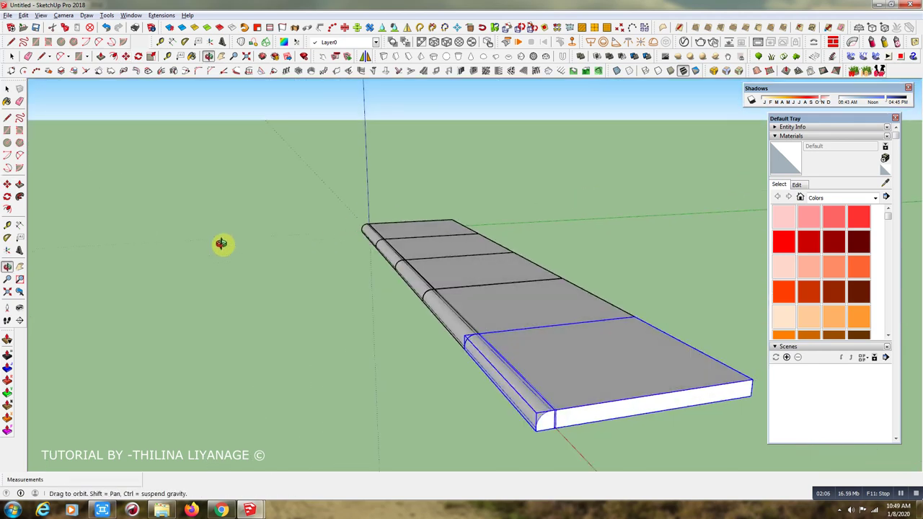
{"action": "middle_click_drag", "start_coordinate": [221, 243], "coordinate": [233, 294]}
{"action": "key", "text": "space"}
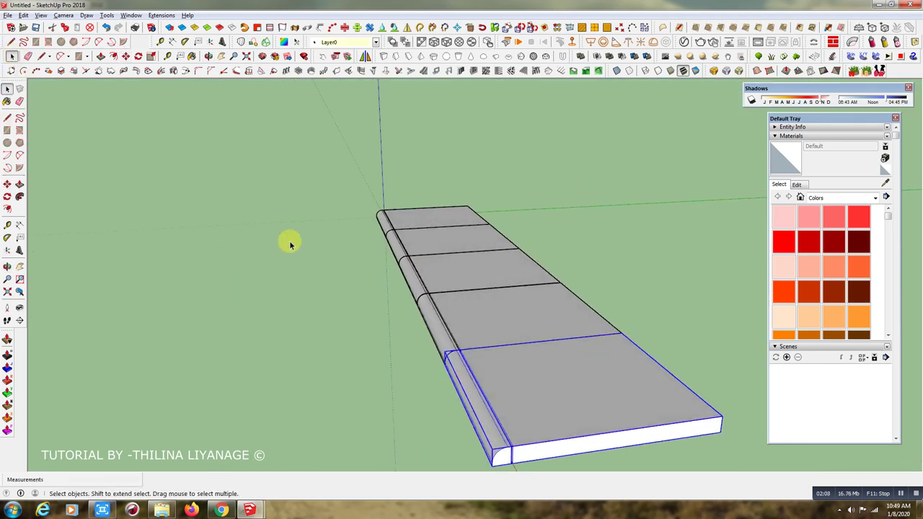
{"action": "left_click", "coordinate": [290, 245]}
{"action": "mouse_move", "coordinate": [360, 309]}
{"action": "middle_mouse_down"}
{"action": "mouse_move", "coordinate": [334, 247]}
{"action": "mouse_move", "coordinate": [374, 330]}
{"action": "mouse_move", "coordinate": [488, 396]}
{"action": "mouse_move", "coordinate": [558, 295]}
{"action": "mouse_move", "coordinate": [548, 344]}
{"action": "mouse_move", "coordinate": [447, 409]}
{"action": "middle_mouse_up"}
{"action": "scroll", "coordinate": [375, 331], "scroll_direction": "down", "scroll_amount": 3}
{"action": "scroll", "coordinate": [494, 390], "scroll_direction": "up", "scroll_amount": 3}
{"action": "scroll", "coordinate": [495, 391], "scroll_direction": "up", "scroll_amount": 2}
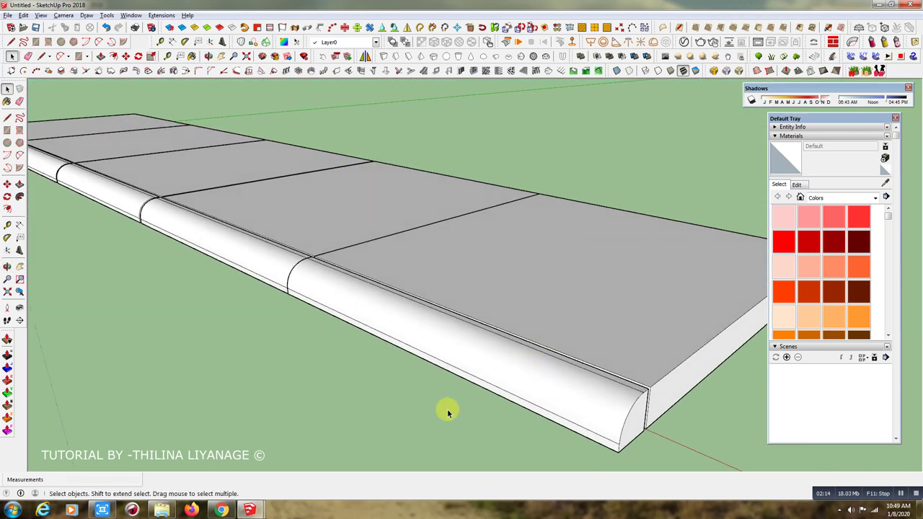
{"action": "scroll", "coordinate": [298, 278], "scroll_direction": "down", "scroll_amount": 2}
{"action": "mouse_move", "coordinate": [299, 279]}
{"action": "middle_mouse_down"}
{"action": "mouse_move", "coordinate": [402, 363]}
{"action": "mouse_move", "coordinate": [356, 312]}
{"action": "mouse_move", "coordinate": [399, 324]}
{"action": "mouse_move", "coordinate": [381, 331]}
{"action": "middle_mouse_up"}
{"action": "double_click", "coordinate": [376, 303]}
{"action": "scroll", "coordinate": [375, 306], "scroll_direction": "up", "scroll_amount": 2}
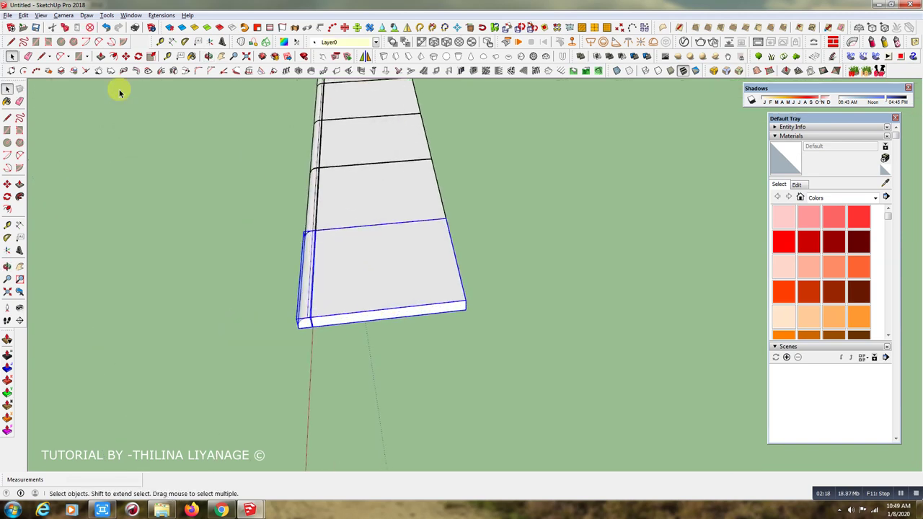
Draw a closed four-sided face on the ground extending past the end slab
{"action": "left_click", "coordinate": [41, 57]}
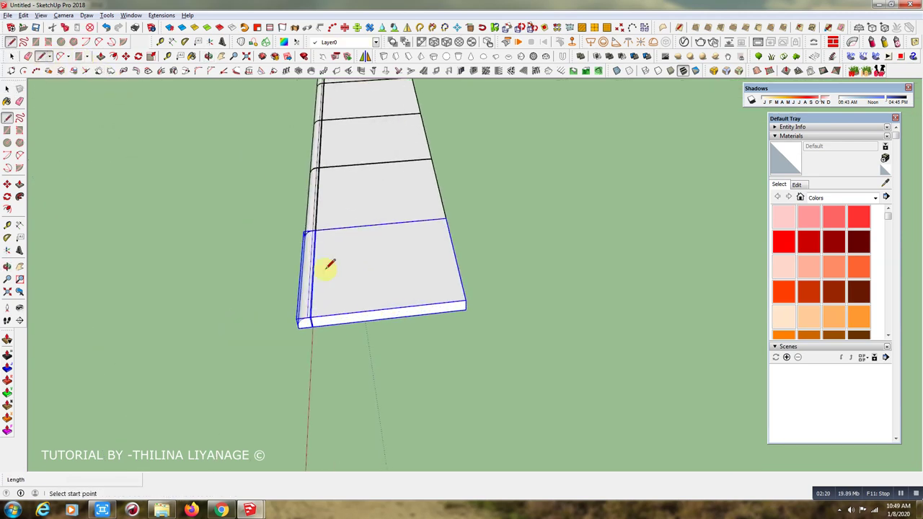
{"action": "left_click", "coordinate": [465, 309]}
{"action": "left_click", "coordinate": [313, 325]}
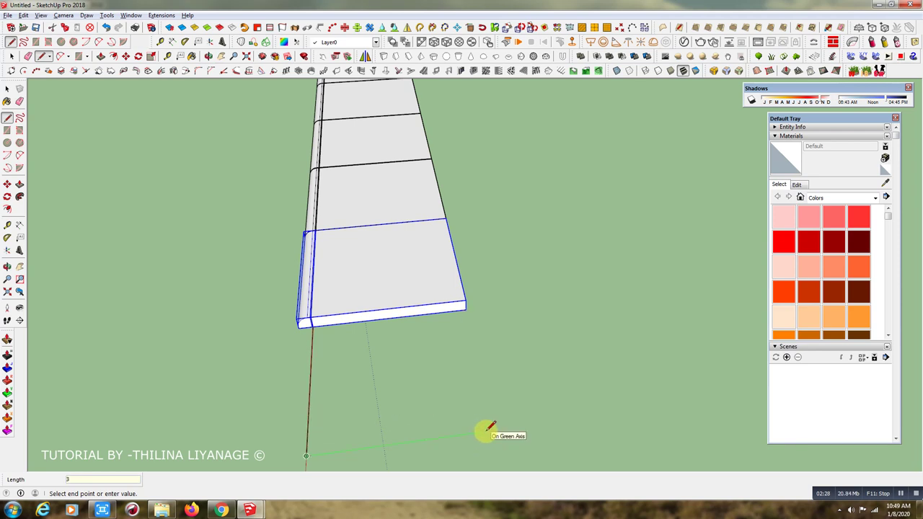
{"action": "left_click", "coordinate": [494, 430]}
{"action": "left_click", "coordinate": [465, 309]}
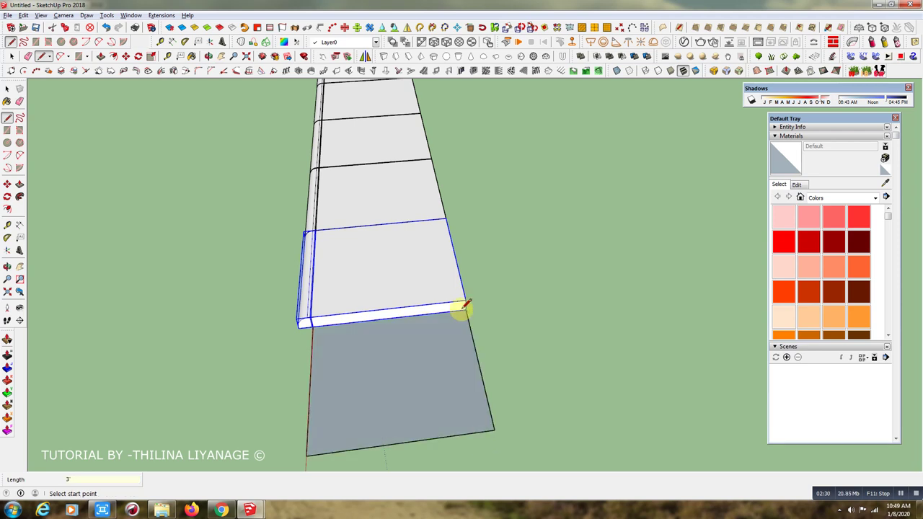
Reverse the new face and make it a group
{"action": "left_click", "coordinate": [12, 56]}
{"action": "right_click", "coordinate": [390, 386]}
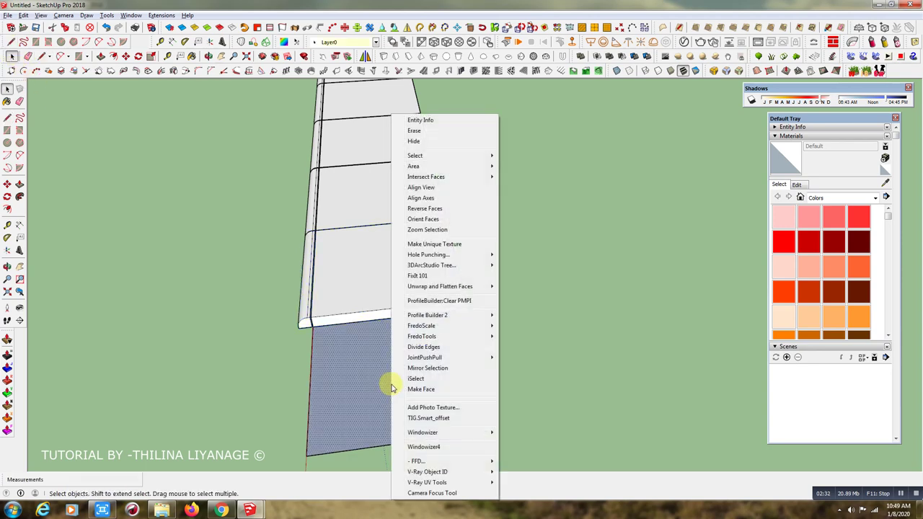
{"action": "left_click", "coordinate": [435, 209]}
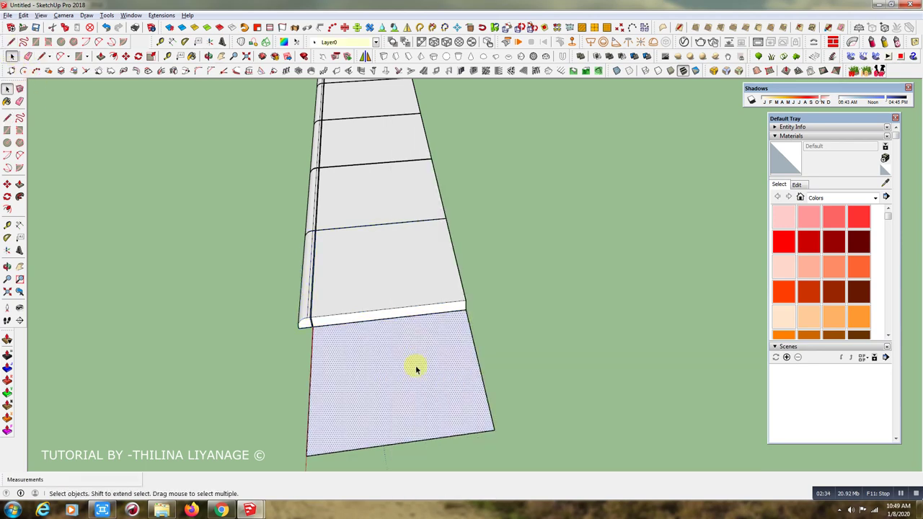
{"action": "right_click", "coordinate": [415, 367]}
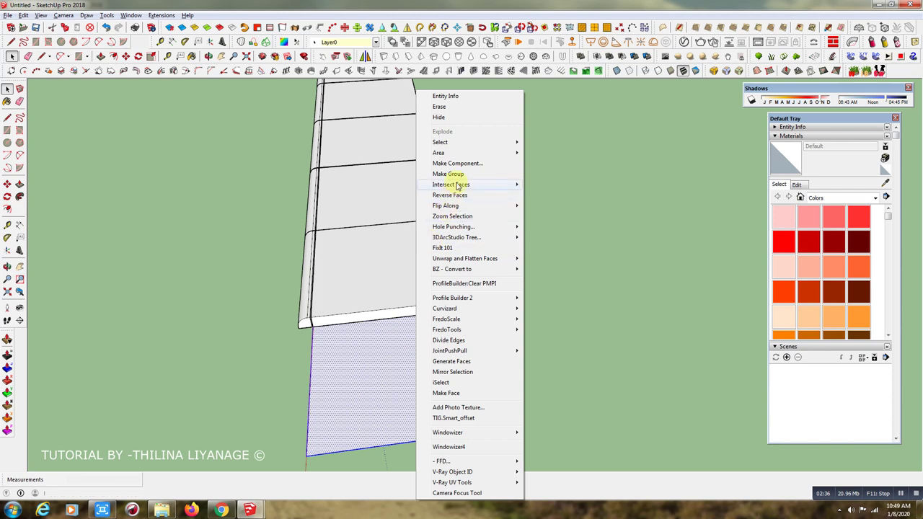
{"action": "left_click", "coordinate": [455, 181]}
Thicken the new face to 3" and draw an arc across it corner to corner
{"action": "double_click", "coordinate": [398, 382]}
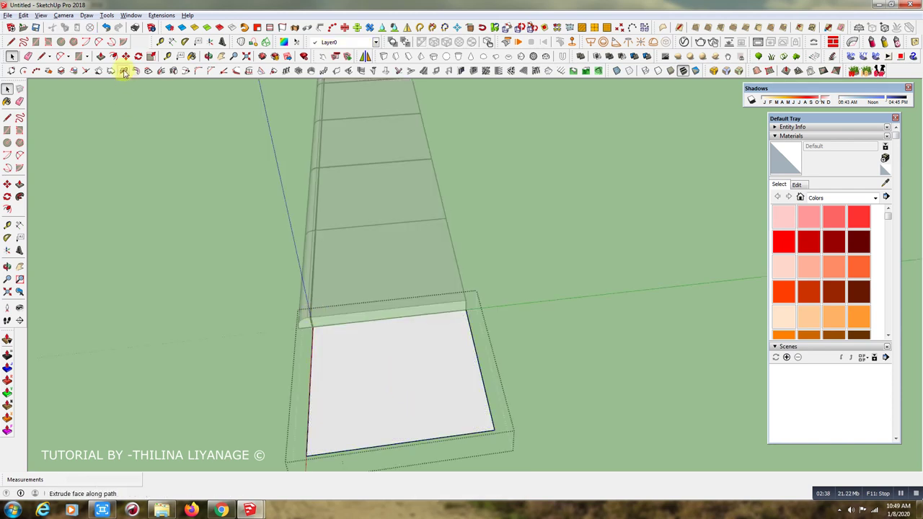
{"action": "left_click", "coordinate": [101, 56]}
{"action": "left_click_drag", "start_coordinate": [373, 313], "coordinate": [437, 301]}
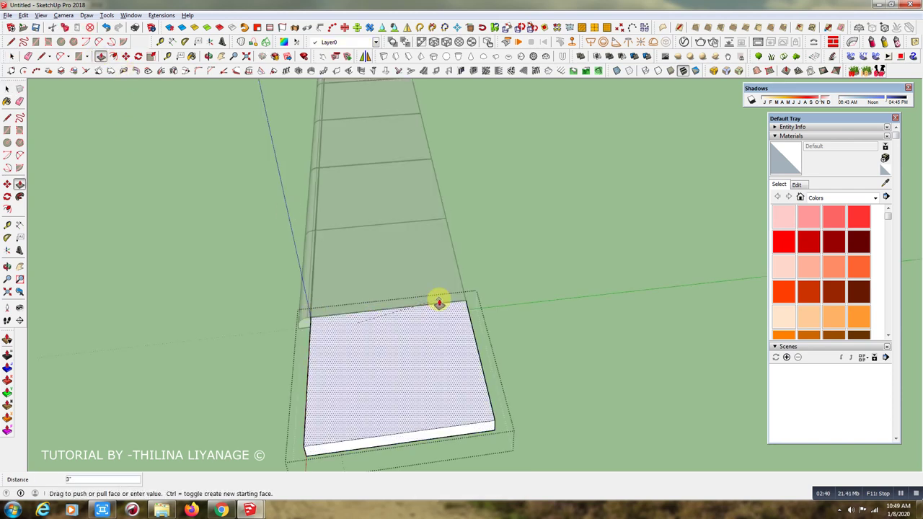
{"action": "left_click", "coordinate": [62, 56]}
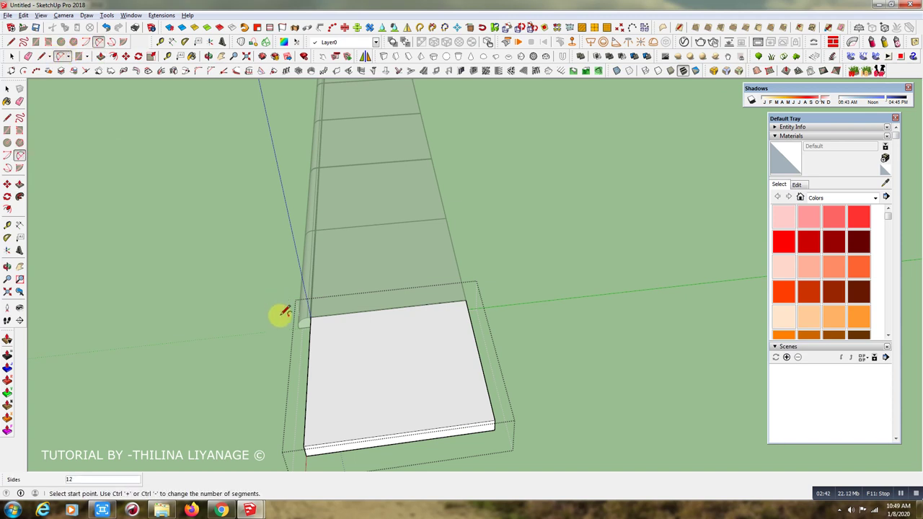
{"action": "left_click", "coordinate": [310, 317]}
{"action": "left_click", "coordinate": [495, 420]}
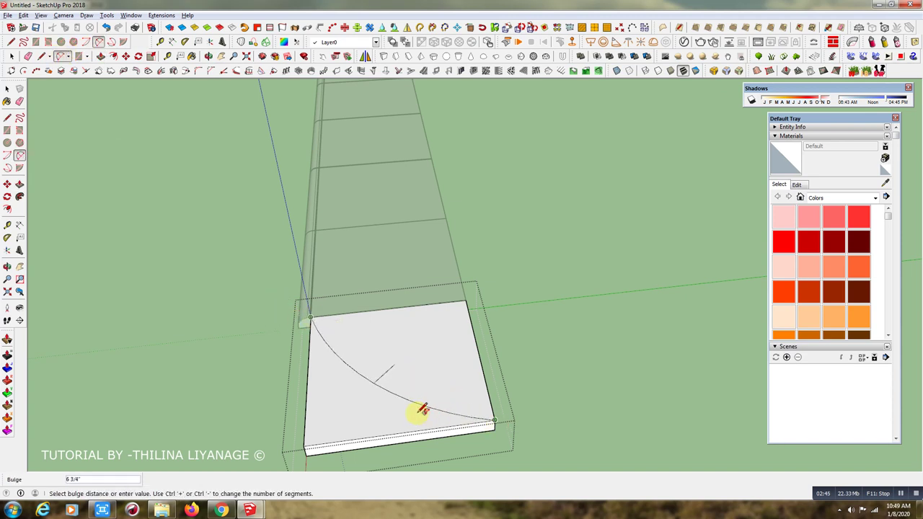
{"action": "left_click", "coordinate": [380, 411]}
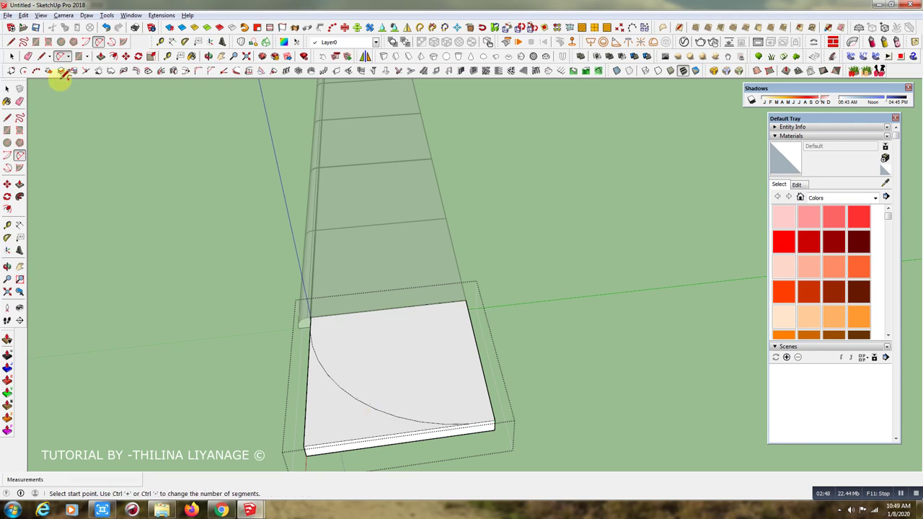
Push away the corner outside the arc, leaving a rounded end slab
{"action": "left_click", "coordinate": [101, 56]}
{"action": "mouse_move", "coordinate": [325, 404]}
{"action": "left_mouse_down"}
{"action": "mouse_move", "coordinate": [384, 446]}
{"action": "mouse_move", "coordinate": [412, 392]}
{"action": "left_mouse_up"}
{"action": "key", "text": "o"}
{"action": "left_click", "coordinate": [10, 56]}
{"action": "key", "text": "o"}
{"action": "left_click_drag", "start_coordinate": [340, 290], "coordinate": [387, 320]}
{"action": "scroll", "coordinate": [462, 371], "scroll_direction": "up", "scroll_amount": 3}
{"action": "scroll", "coordinate": [520, 390], "scroll_direction": "up", "scroll_amount": 3}
{"action": "key", "text": "space"}
{"action": "left_click", "coordinate": [414, 365]}
{"action": "middle_click_drag", "start_coordinate": [413, 364], "coordinate": [521, 385]}
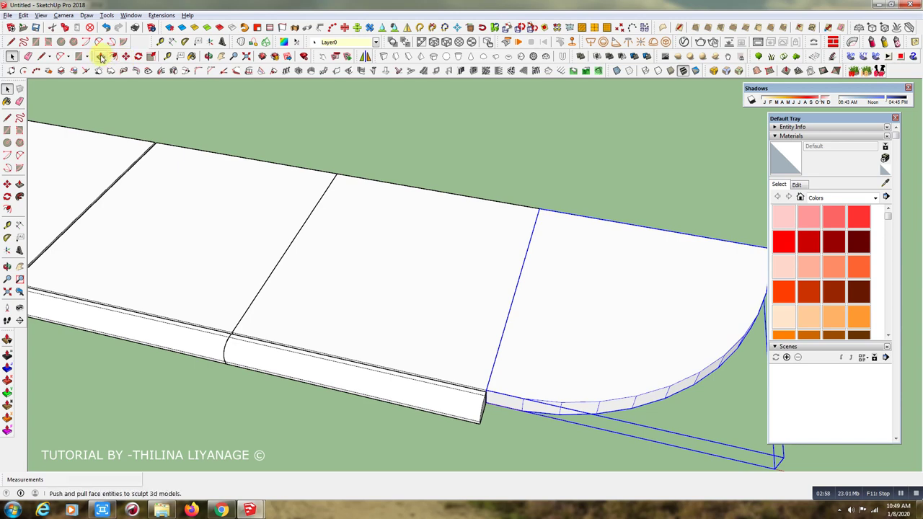
Move the rounded end slab a short distance away from the row
{"action": "left_click", "coordinate": [125, 56]}
{"action": "scroll", "coordinate": [548, 313], "scroll_direction": "up", "scroll_amount": 2}
{"action": "left_click", "coordinate": [536, 294]}
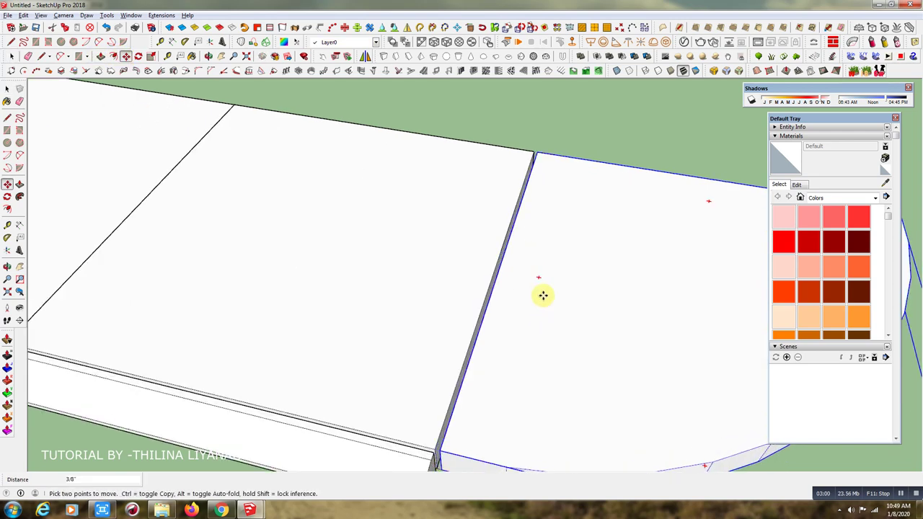
{"action": "scroll", "coordinate": [378, 242], "scroll_direction": "down", "scroll_amount": 3}
{"action": "mouse_move", "coordinate": [378, 242]}
{"action": "middle_mouse_down"}
{"action": "mouse_move", "coordinate": [419, 300]}
{"action": "mouse_move", "coordinate": [362, 301]}
{"action": "middle_mouse_up"}
{"action": "scroll", "coordinate": [362, 300], "scroll_direction": "up", "scroll_amount": 3}
Copy the curb's quarter-round end face from inside its group and paste it at the rounded slab's corner
{"action": "key", "text": "space"}
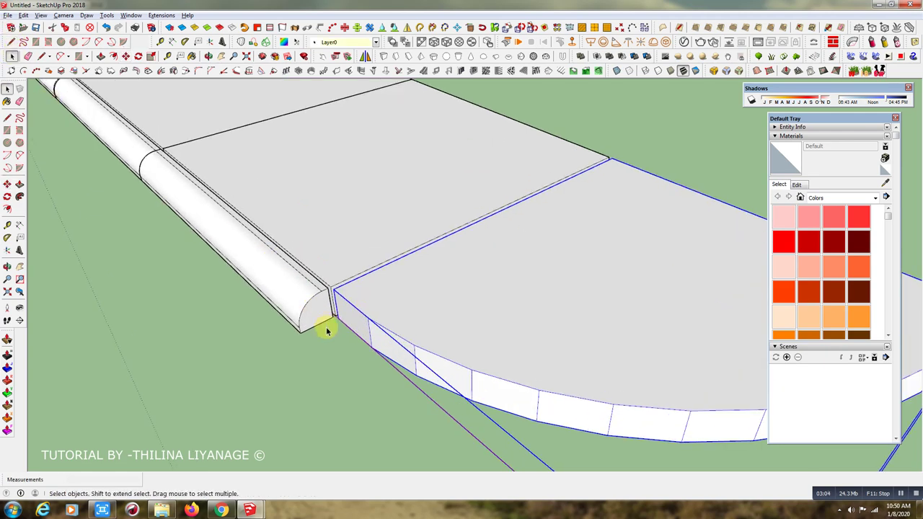
{"action": "scroll", "coordinate": [295, 267], "scroll_direction": "up", "scroll_amount": 4}
{"action": "left_click", "coordinate": [295, 272]}
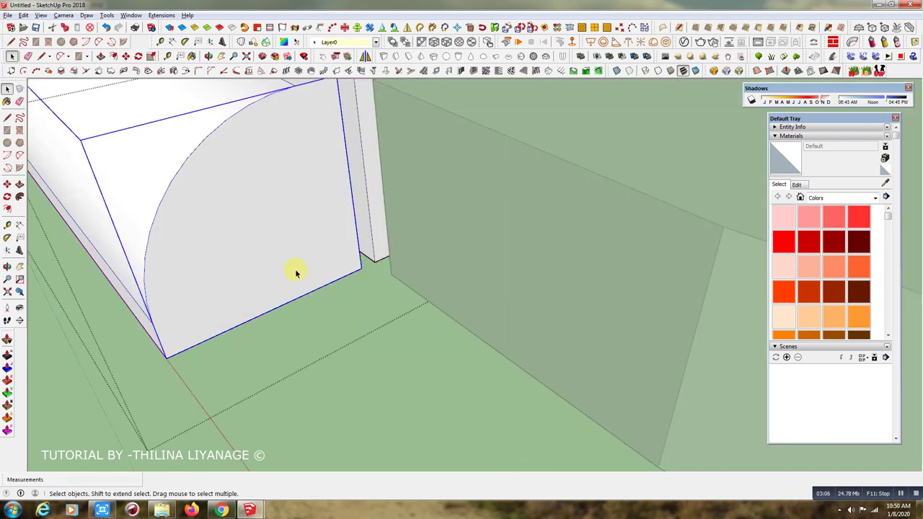
{"action": "double_click", "coordinate": [296, 251]}
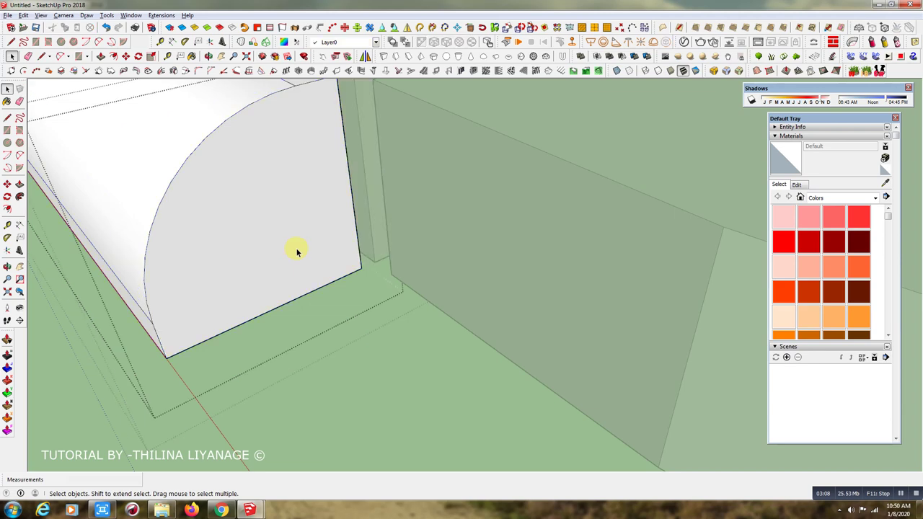
{"action": "left_click", "coordinate": [295, 251]}
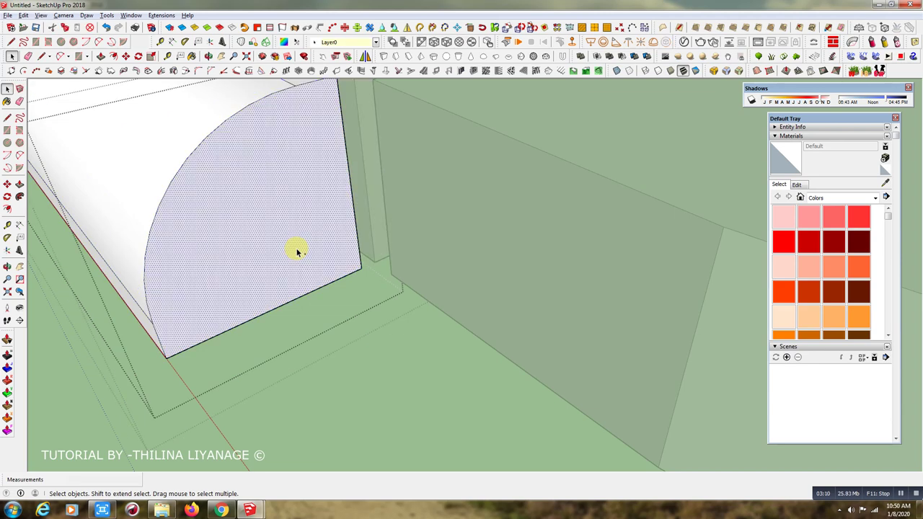
{"action": "key", "text": "Escape"}
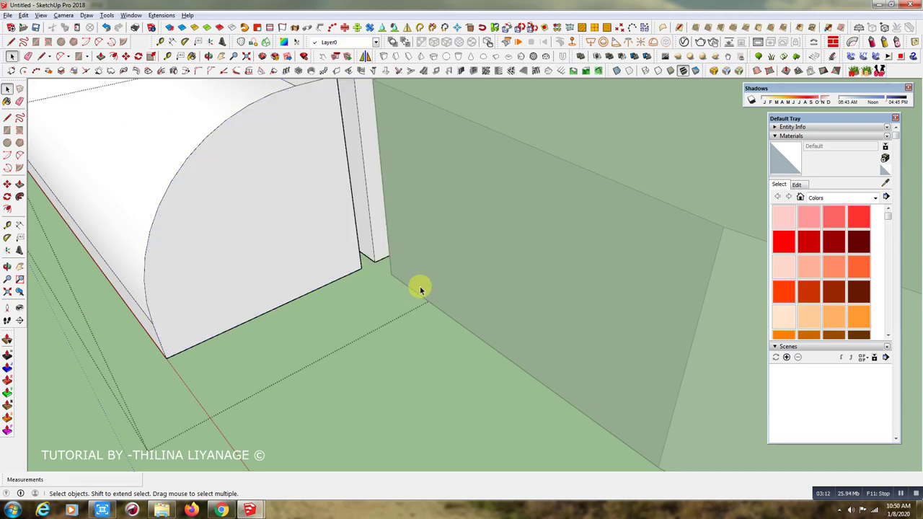
{"action": "key", "text": "Escape"}
{"action": "key", "text": "ctrl+v"}
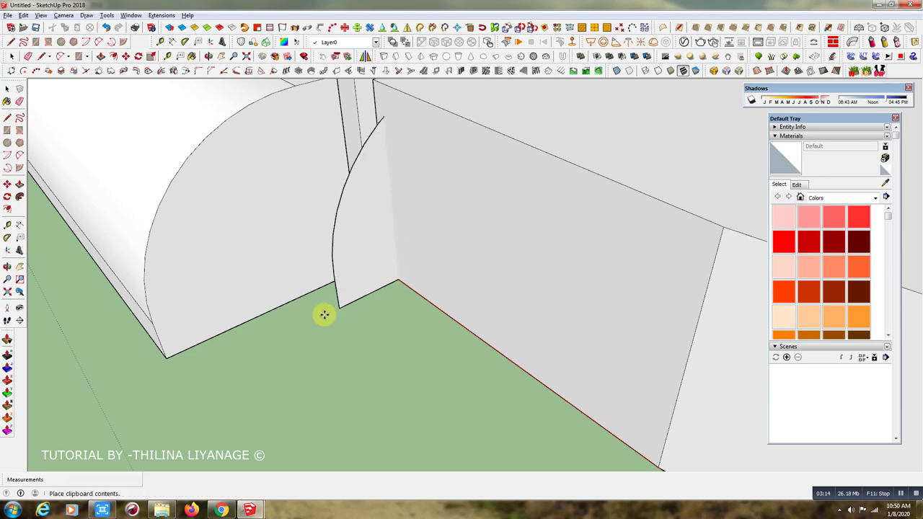
{"action": "left_click", "coordinate": [181, 383]}
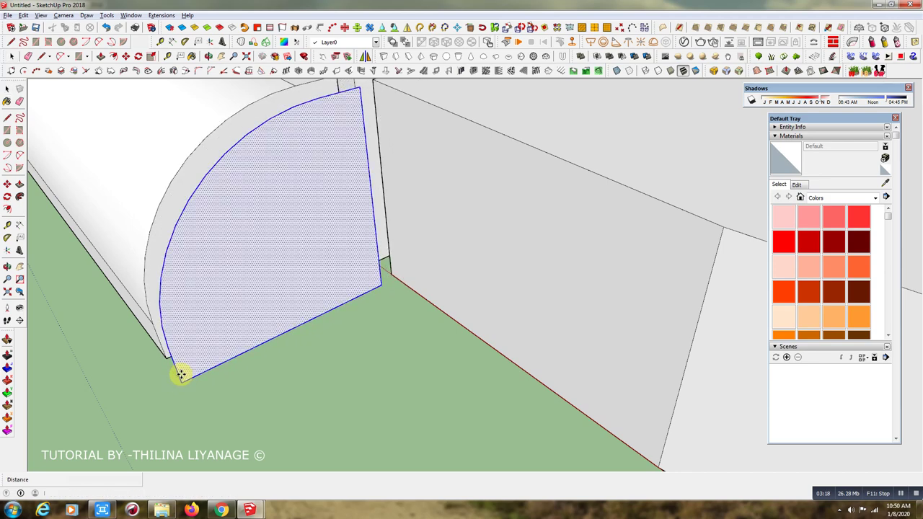
{"action": "scroll", "coordinate": [184, 346], "scroll_direction": "down", "scroll_amount": 3}
{"action": "middle_click_drag", "start_coordinate": [189, 309], "coordinate": [119, 185]}
{"action": "left_click", "coordinate": [11, 56]}
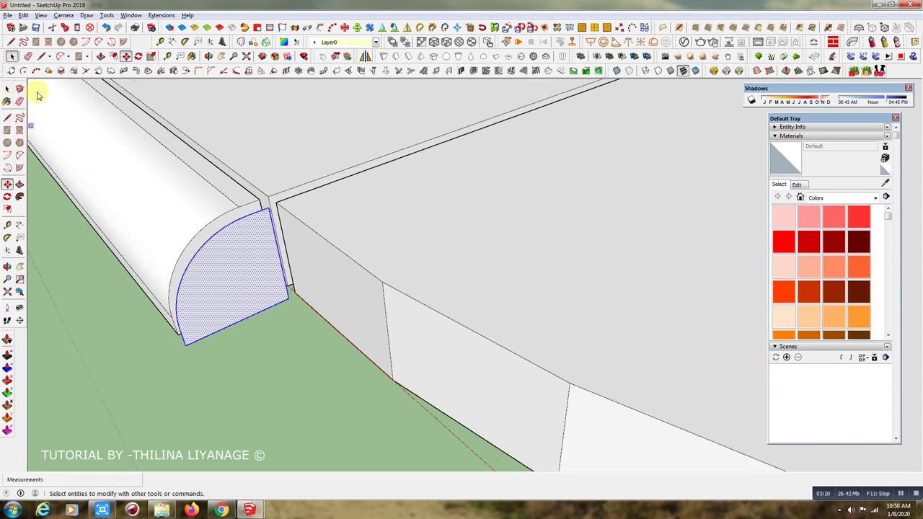
Make the pasted curb profile into a group and enter it for editing
{"action": "right_click", "coordinate": [231, 271]}
{"action": "left_click", "coordinate": [264, 120]}
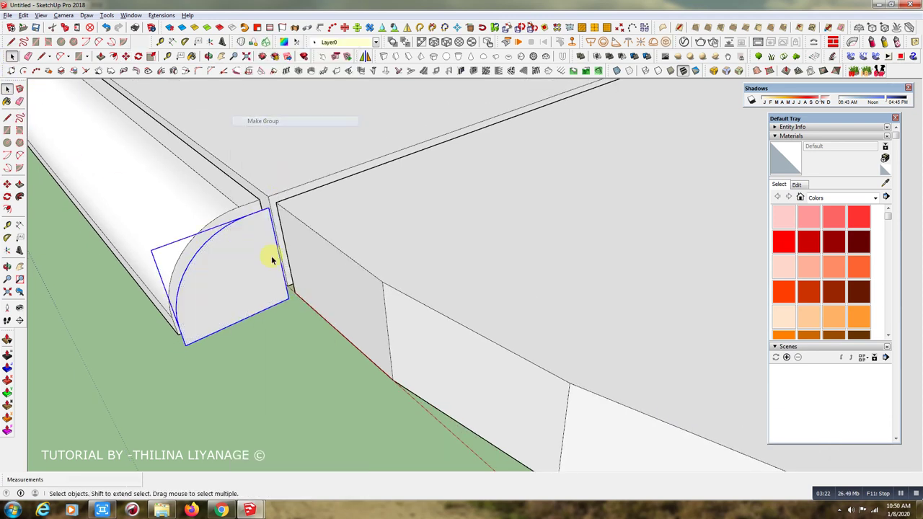
{"action": "double_click", "coordinate": [269, 256]}
{"action": "mouse_move", "coordinate": [253, 267]}
{"action": "middle_mouse_down"}
{"action": "mouse_move", "coordinate": [209, 192]}
{"action": "mouse_move", "coordinate": [243, 232]}
{"action": "mouse_move", "coordinate": [196, 252]}
{"action": "mouse_move", "coordinate": [96, 113]}
{"action": "middle_mouse_up"}
Draw an arc from the profile's corner to the slab's far corner, bulging along the curved edge
{"action": "key", "text": "c"}
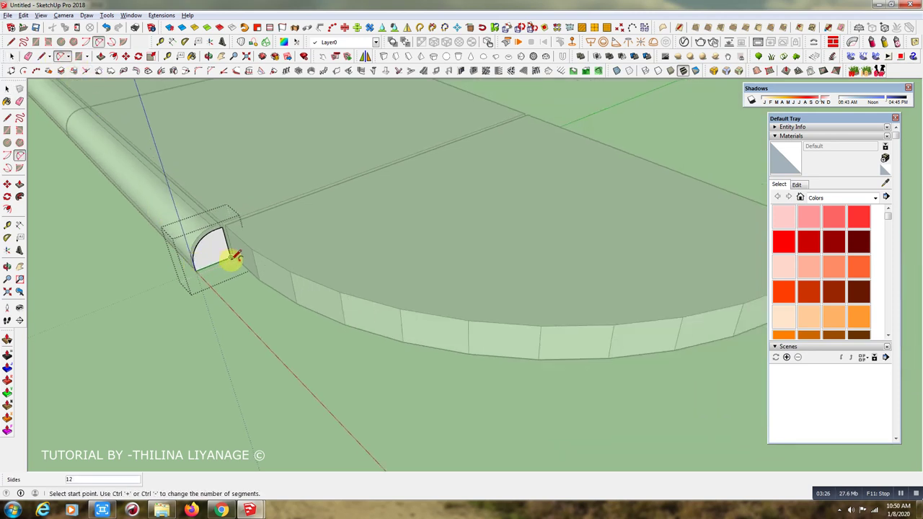
{"action": "left_click", "coordinate": [232, 257]}
{"action": "scroll", "coordinate": [198, 317], "scroll_direction": "down", "scroll_amount": 3}
{"action": "scroll", "coordinate": [195, 326], "scroll_direction": "down", "scroll_amount": 1}
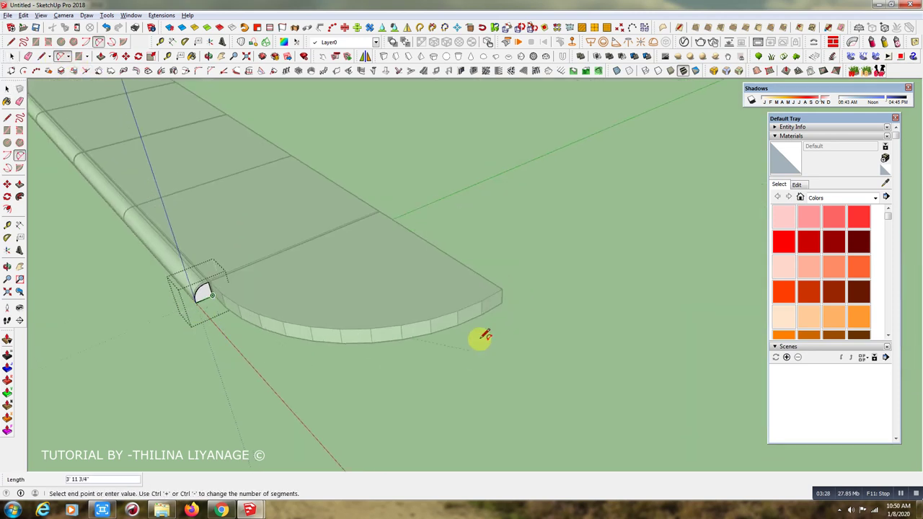
{"action": "left_click", "coordinate": [505, 300]}
{"action": "scroll", "coordinate": [346, 339], "scroll_direction": "up", "scroll_amount": 2}
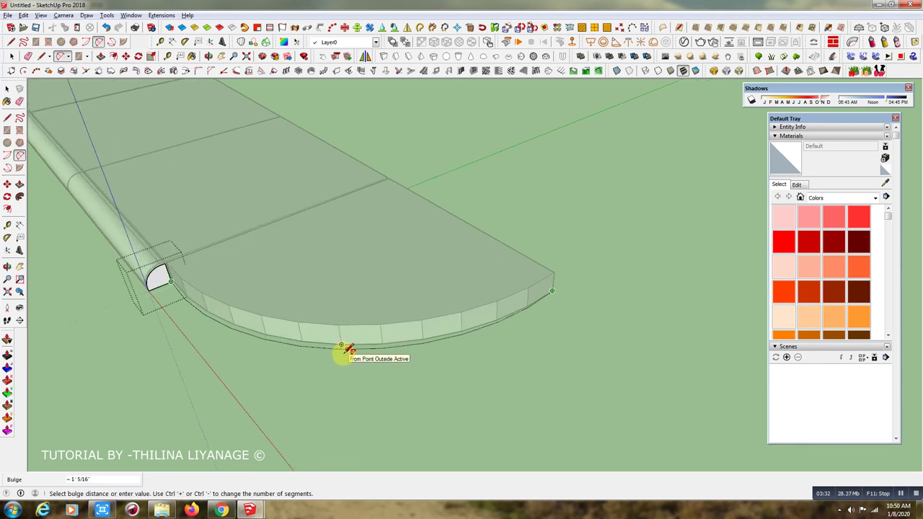
{"action": "left_click", "coordinate": [347, 350]}
Redraw the path as a 2 Point Arc tracing the slab's curved lower edge to its end
{"action": "left_click", "coordinate": [39, 56]}
{"action": "scroll", "coordinate": [561, 295], "scroll_direction": "up", "scroll_amount": 2}
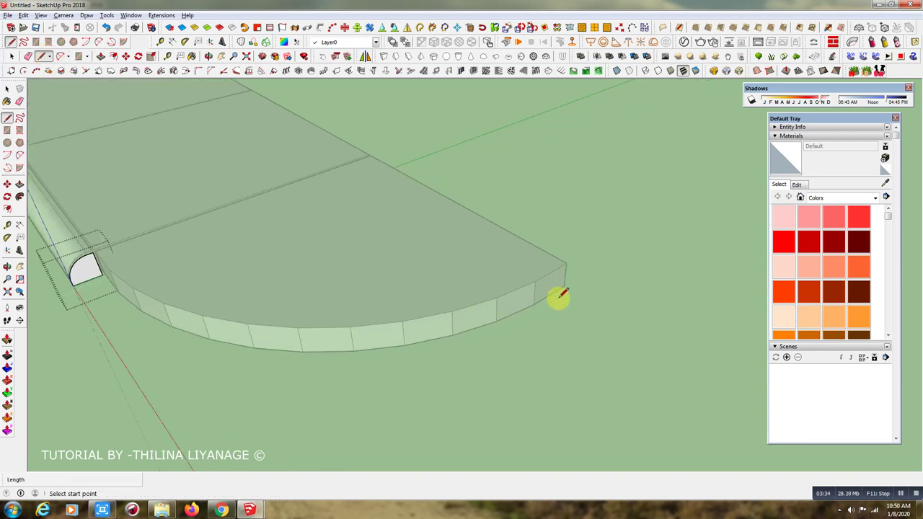
{"action": "scroll", "coordinate": [573, 288], "scroll_direction": "up", "scroll_amount": 1}
{"action": "scroll", "coordinate": [569, 287], "scroll_direction": "up", "scroll_amount": 3}
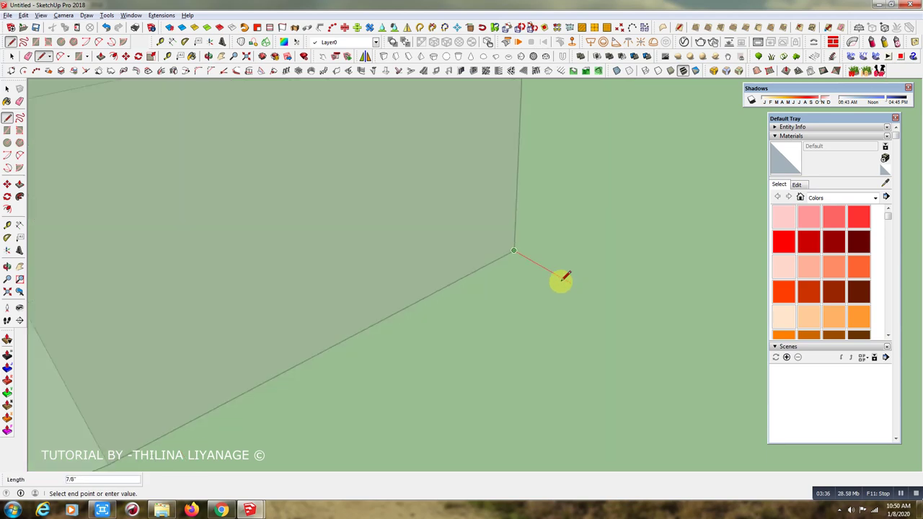
{"action": "scroll", "coordinate": [590, 292], "scroll_direction": "down", "scroll_amount": 2}
{"action": "scroll", "coordinate": [532, 274], "scroll_direction": "down", "scroll_amount": 2}
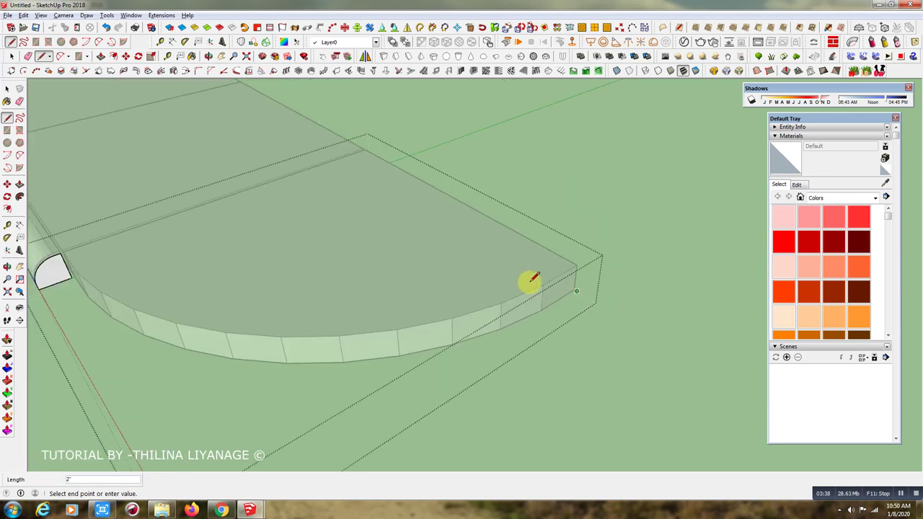
{"action": "left_click", "coordinate": [60, 57]}
{"action": "left_click", "coordinate": [72, 278]}
{"action": "left_click", "coordinate": [577, 291]}
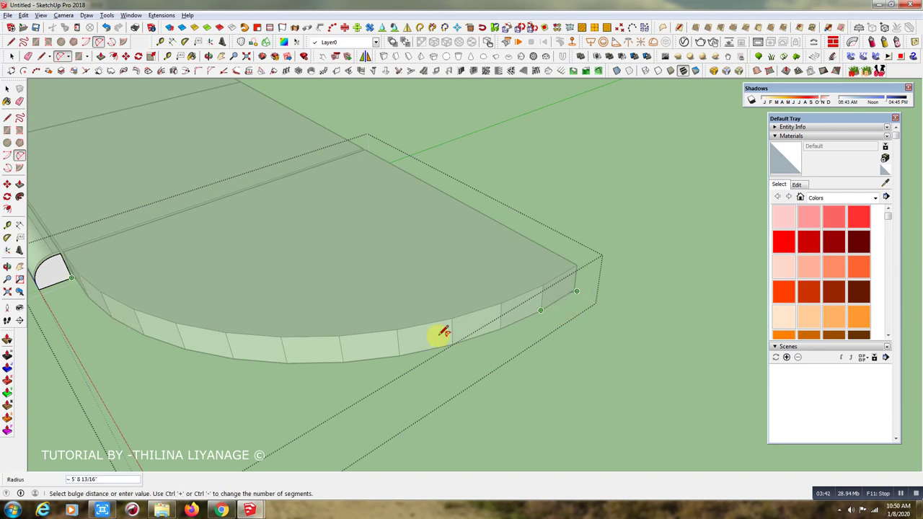
{"action": "left_click", "coordinate": [282, 362]}
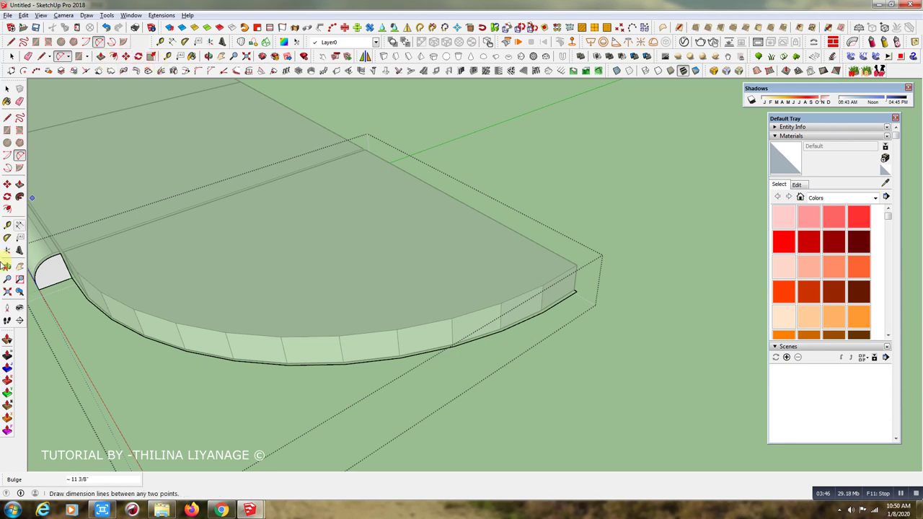
{"action": "left_click", "coordinate": [20, 196]}
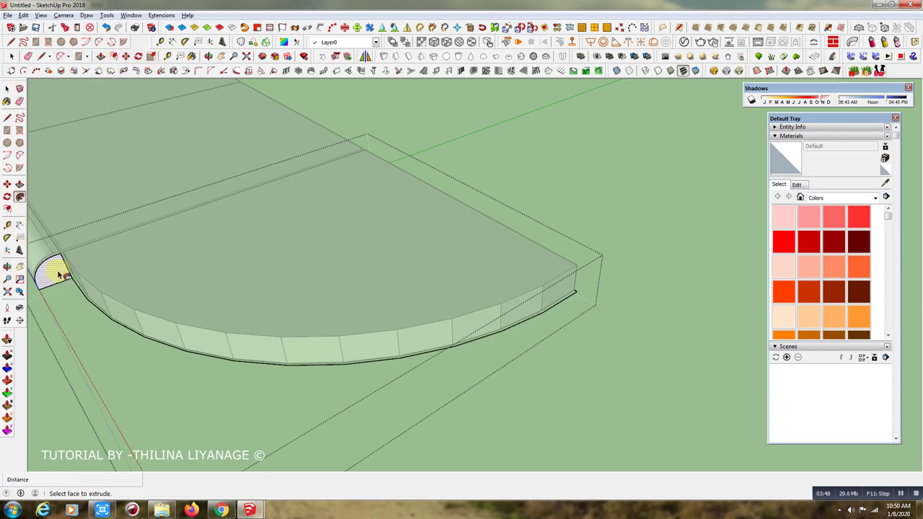
Follow Me the quarter-round profile along the arc path to create the curved curb
{"action": "mouse_move", "coordinate": [64, 277]}
{"action": "left_mouse_down"}
{"action": "mouse_move", "coordinate": [132, 330]}
{"action": "mouse_move", "coordinate": [247, 356]}
{"action": "mouse_move", "coordinate": [319, 361]}
{"action": "mouse_move", "coordinate": [402, 362]}
{"action": "mouse_move", "coordinate": [584, 304]}
{"action": "left_mouse_up"}
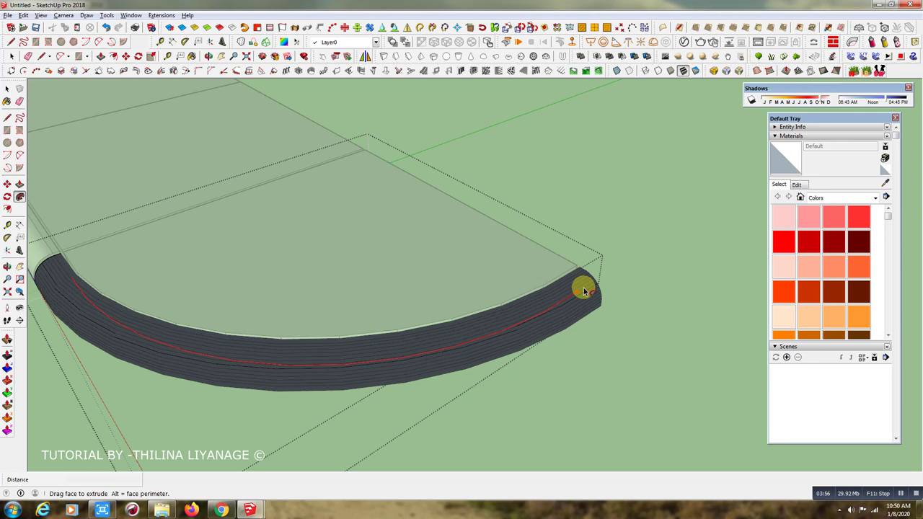
{"action": "left_click_drag", "start_coordinate": [585, 290], "coordinate": [585, 290]}
{"action": "scroll", "coordinate": [585, 290], "scroll_direction": "down", "scroll_amount": 3}
{"action": "scroll", "coordinate": [377, 338], "scroll_direction": "up", "scroll_amount": 3}
{"action": "left_click", "coordinate": [12, 55]}
{"action": "right_click", "coordinate": [336, 333]}
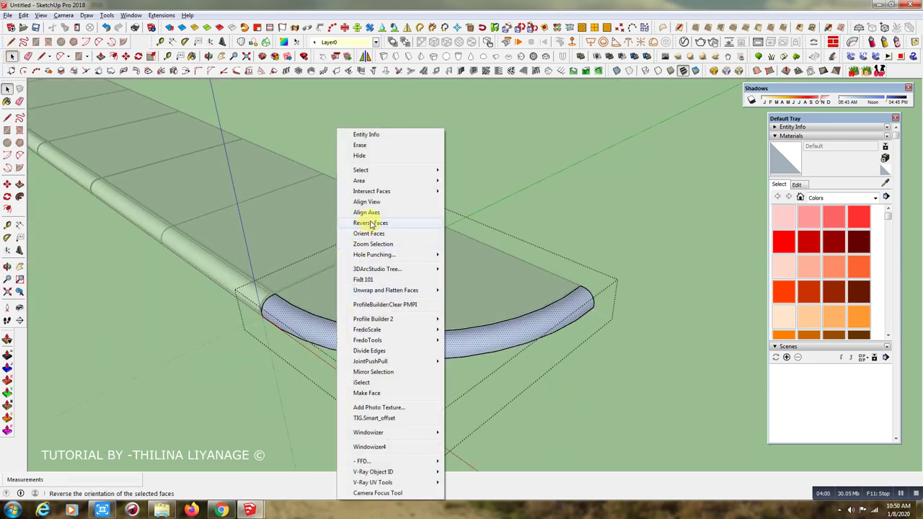
Apply Reverse Faces to the curved curb, then orbit to a low, wide view of the row
{"action": "left_click", "coordinate": [380, 224]}
{"action": "mouse_move", "coordinate": [412, 410]}
{"action": "middle_mouse_down"}
{"action": "mouse_move", "coordinate": [381, 385]}
{"action": "mouse_move", "coordinate": [234, 337]}
{"action": "mouse_move", "coordinate": [212, 317]}
{"action": "mouse_move", "coordinate": [313, 239]}
{"action": "middle_mouse_up"}
{"action": "scroll", "coordinate": [313, 238], "scroll_direction": "up", "scroll_amount": 2}
{"action": "scroll", "coordinate": [327, 257], "scroll_direction": "up", "scroll_amount": 3}
{"action": "scroll", "coordinate": [134, 264], "scroll_direction": "down", "scroll_amount": 3}
{"action": "mouse_move", "coordinate": [281, 315]}
{"action": "middle_mouse_down"}
{"action": "mouse_move", "coordinate": [120, 263]}
{"action": "mouse_move", "coordinate": [295, 270]}
{"action": "mouse_move", "coordinate": [382, 285]}
{"action": "middle_mouse_up"}
{"action": "scroll", "coordinate": [382, 285], "scroll_direction": "up", "scroll_amount": 2}
{"action": "scroll", "coordinate": [361, 356], "scroll_direction": "down", "scroll_amount": 3}
{"action": "scroll", "coordinate": [365, 350], "scroll_direction": "down", "scroll_amount": 1}
{"action": "scroll", "coordinate": [315, 369], "scroll_direction": "down", "scroll_amount": 2}
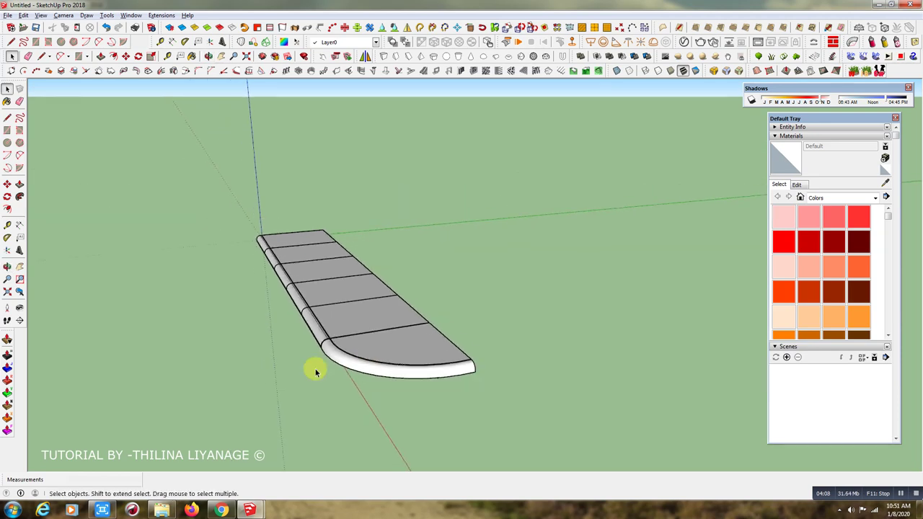
{"action": "scroll", "coordinate": [354, 407], "scroll_direction": "up", "scroll_amount": 2}
{"action": "mouse_move", "coordinate": [354, 408]}
{"action": "middle_mouse_down"}
{"action": "mouse_move", "coordinate": [632, 364]}
{"action": "mouse_move", "coordinate": [556, 486]}
{"action": "mouse_move", "coordinate": [422, 437]}
{"action": "middle_mouse_up"}
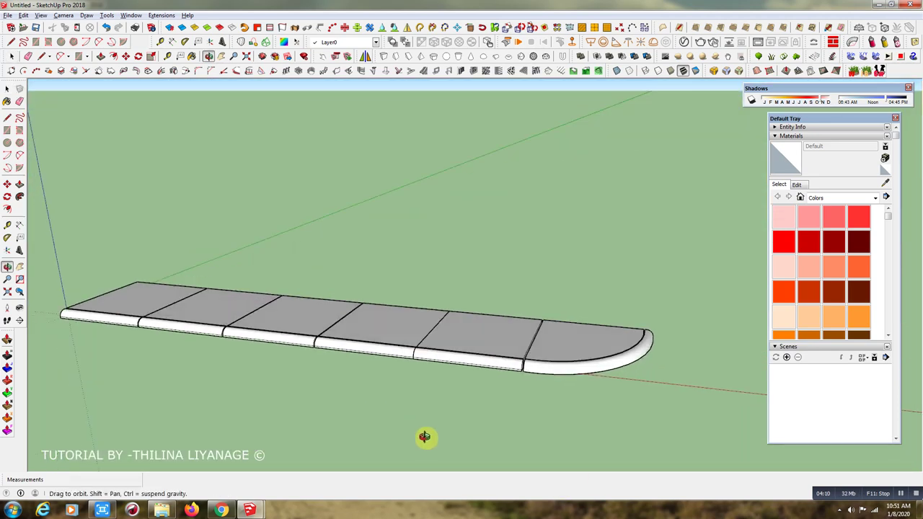
{"action": "key", "text": "space"}
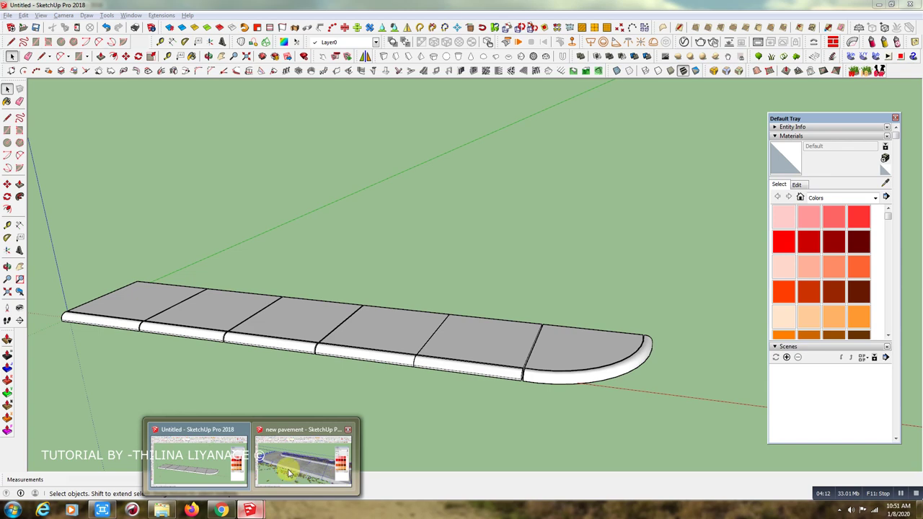
{"action": "left_click", "coordinate": [285, 467]}
{"action": "scroll", "coordinate": [585, 357], "scroll_direction": "up", "scroll_amount": 1}
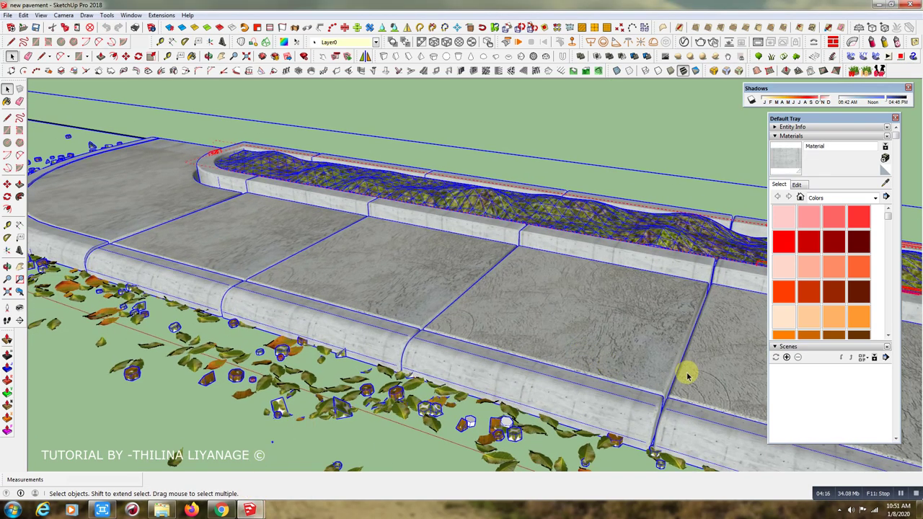
{"action": "scroll", "coordinate": [684, 364], "scroll_direction": "up", "scroll_amount": 1}
{"action": "scroll", "coordinate": [671, 357], "scroll_direction": "up", "scroll_amount": 1}
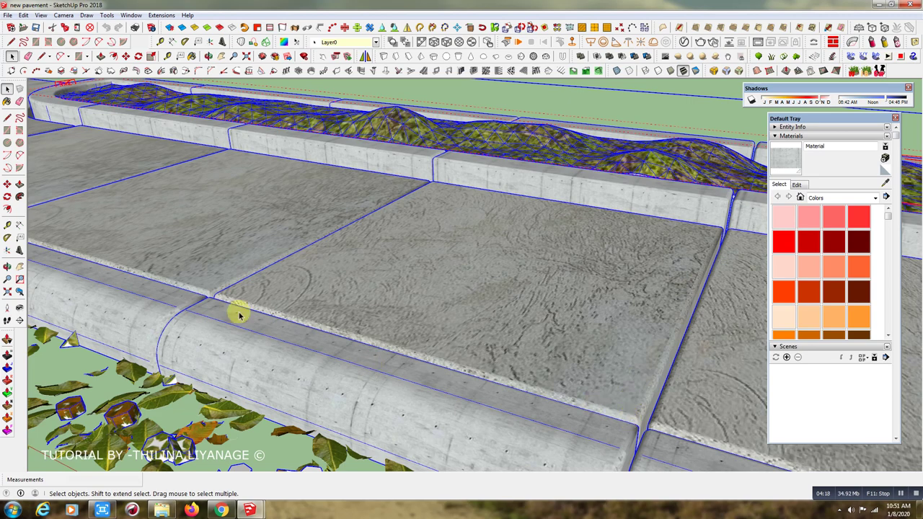
{"action": "mouse_move", "coordinate": [249, 510]}
{"action": "left_click", "coordinate": [216, 465]}
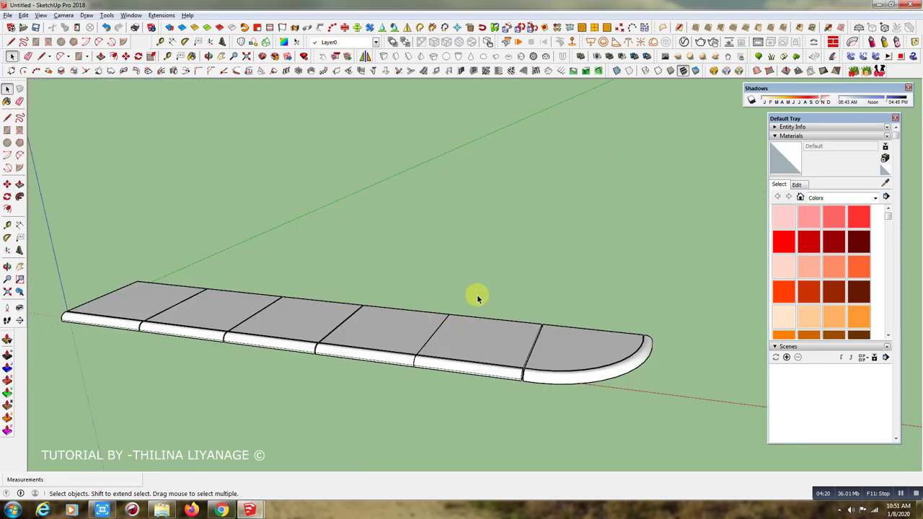
Turn on View > Component Edit > Hide Rest of Model
{"action": "scroll", "coordinate": [448, 330], "scroll_direction": "up", "scroll_amount": 3}
{"action": "middle_click_drag", "start_coordinate": [447, 335], "coordinate": [255, 344]}
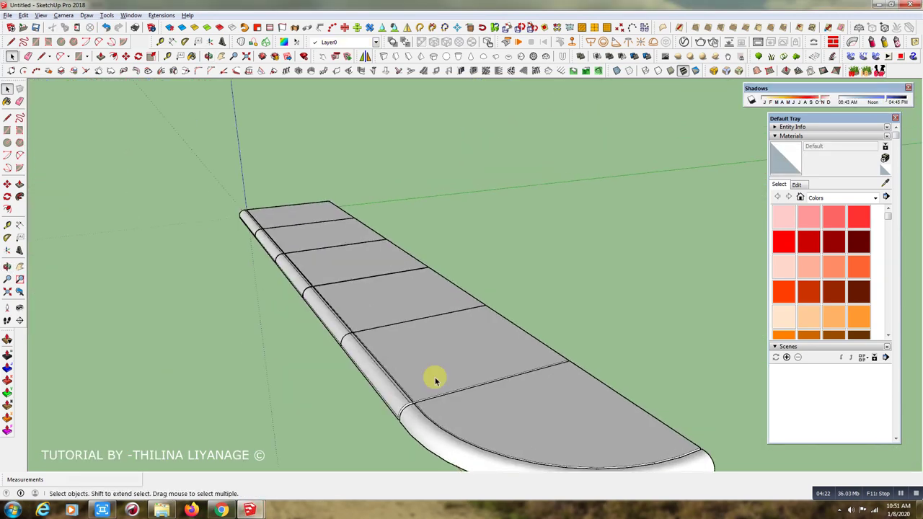
{"action": "scroll", "coordinate": [437, 377], "scroll_direction": "up", "scroll_amount": 2}
{"action": "scroll", "coordinate": [440, 404], "scroll_direction": "up", "scroll_amount": 2}
{"action": "scroll", "coordinate": [446, 433], "scroll_direction": "up", "scroll_amount": 2}
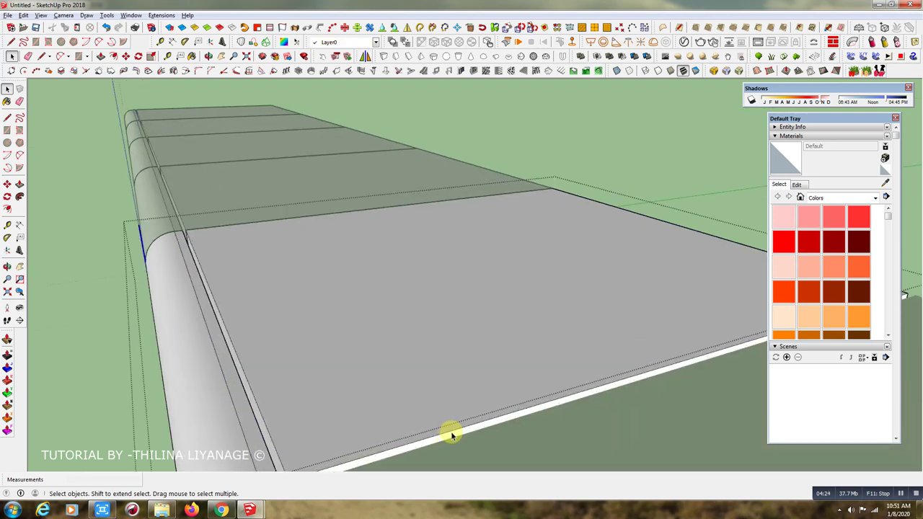
{"action": "scroll", "coordinate": [451, 435], "scroll_direction": "down", "scroll_amount": 2}
{"action": "scroll", "coordinate": [380, 331], "scroll_direction": "up", "scroll_amount": 1}
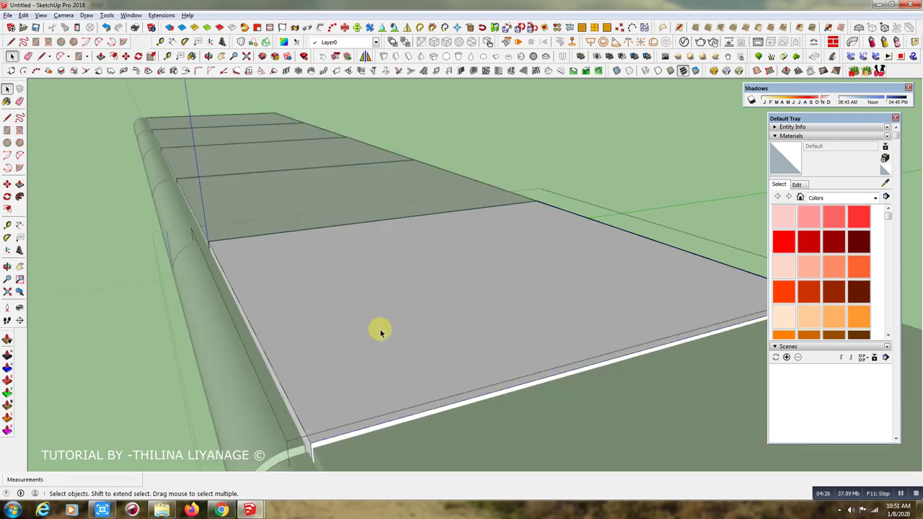
{"action": "left_click", "coordinate": [40, 15]}
{"action": "mouse_move", "coordinate": [69, 165]}
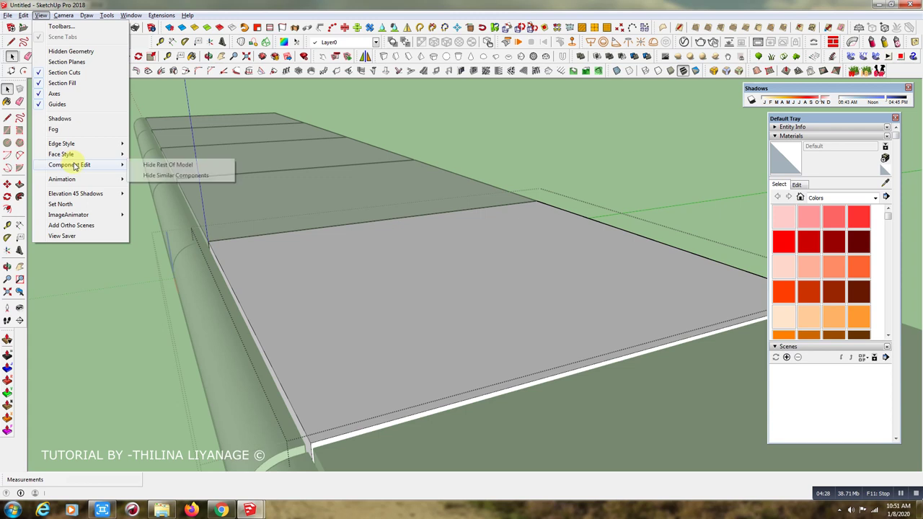
{"action": "left_click", "coordinate": [162, 165]}
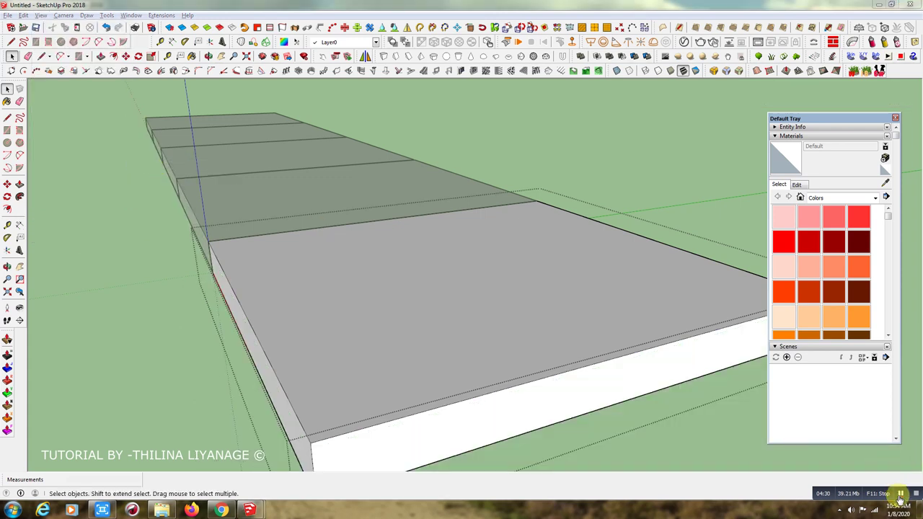
Open one slab group for editing and select its top edges
{"action": "left_click", "coordinate": [640, 355]}
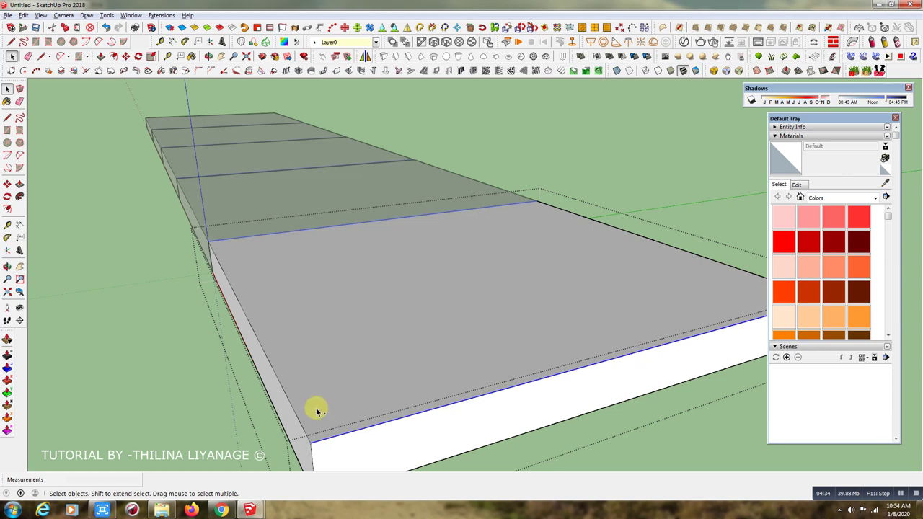
{"action": "mouse_move", "coordinate": [169, 346]}
{"action": "middle_mouse_down"}
{"action": "mouse_move", "coordinate": [346, 380]}
{"action": "mouse_move", "coordinate": [310, 369]}
{"action": "middle_mouse_up"}
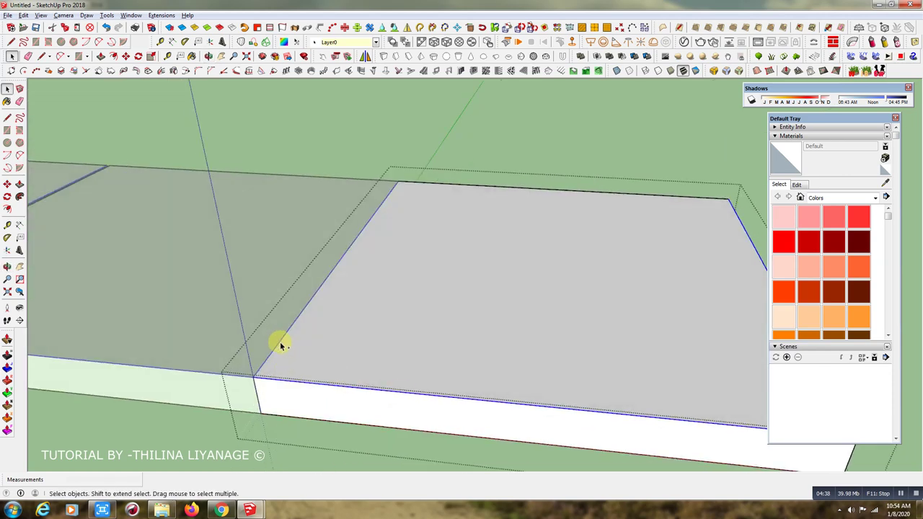
{"action": "mouse_move", "coordinate": [281, 346]}
{"action": "middle_mouse_down"}
{"action": "mouse_move", "coordinate": [288, 332]}
{"action": "mouse_move", "coordinate": [356, 325]}
{"action": "mouse_move", "coordinate": [285, 367]}
{"action": "mouse_move", "coordinate": [282, 397]}
{"action": "middle_mouse_up"}
{"action": "scroll", "coordinate": [324, 351], "scroll_direction": "down", "scroll_amount": 2}
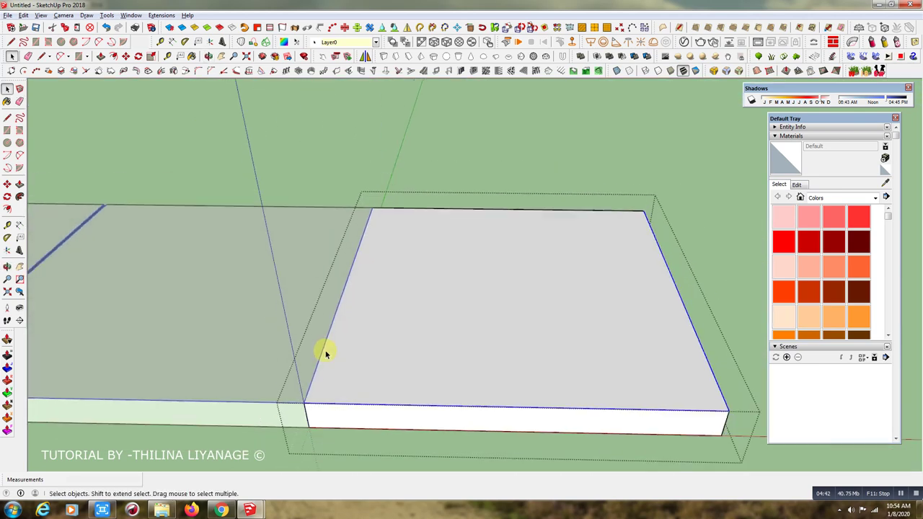
{"action": "scroll", "coordinate": [328, 350], "scroll_direction": "down", "scroll_amount": 1}
{"action": "scroll", "coordinate": [514, 326], "scroll_direction": "down", "scroll_amount": 2}
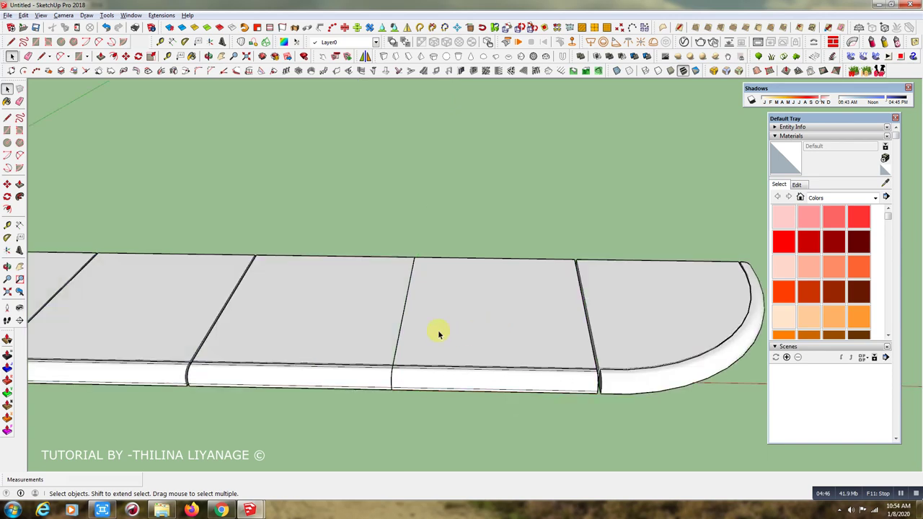
{"action": "scroll", "coordinate": [524, 282], "scroll_direction": "down", "scroll_amount": 1}
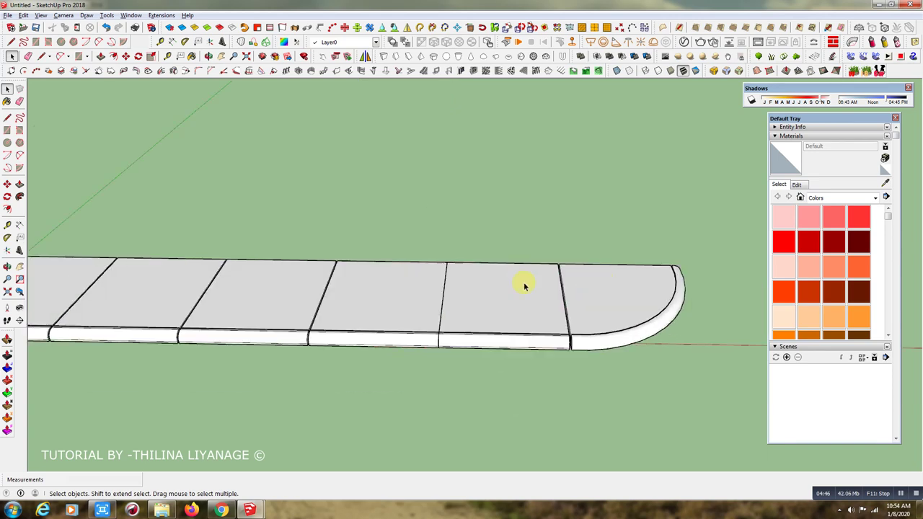
{"action": "double_click", "coordinate": [305, 290]}
{"action": "scroll", "coordinate": [295, 295], "scroll_direction": "up", "scroll_amount": 3}
{"action": "scroll", "coordinate": [367, 238], "scroll_direction": "up", "scroll_amount": 2}
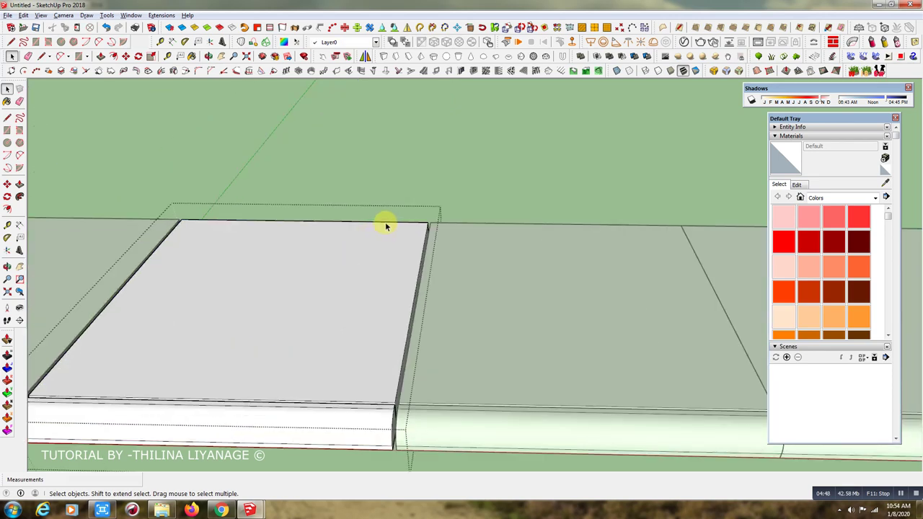
{"action": "triple_click", "coordinate": [397, 291]}
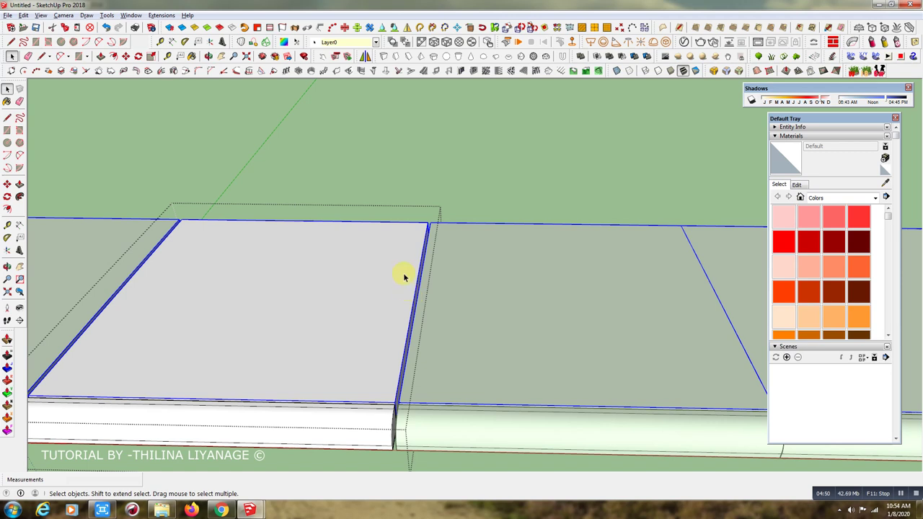
{"action": "key", "text": "ctrl+z"}
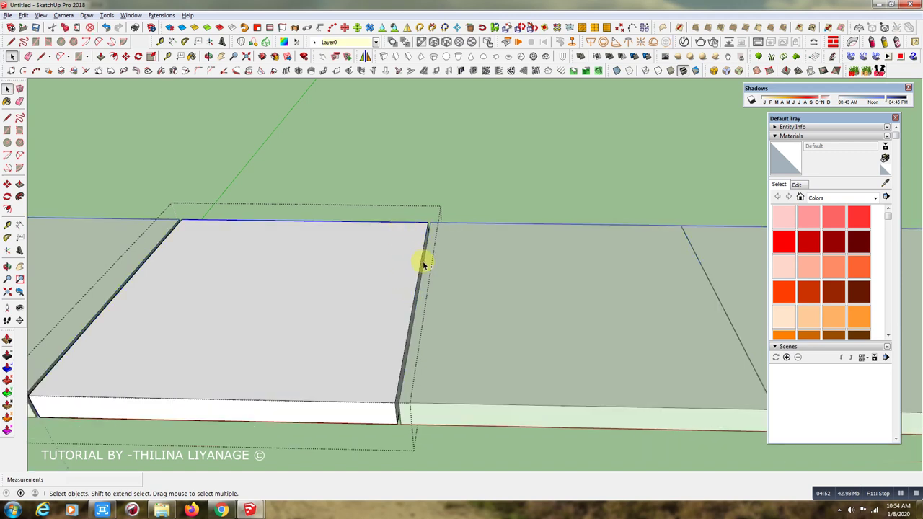
{"action": "left_click", "coordinate": [341, 405], "text": "shift"}
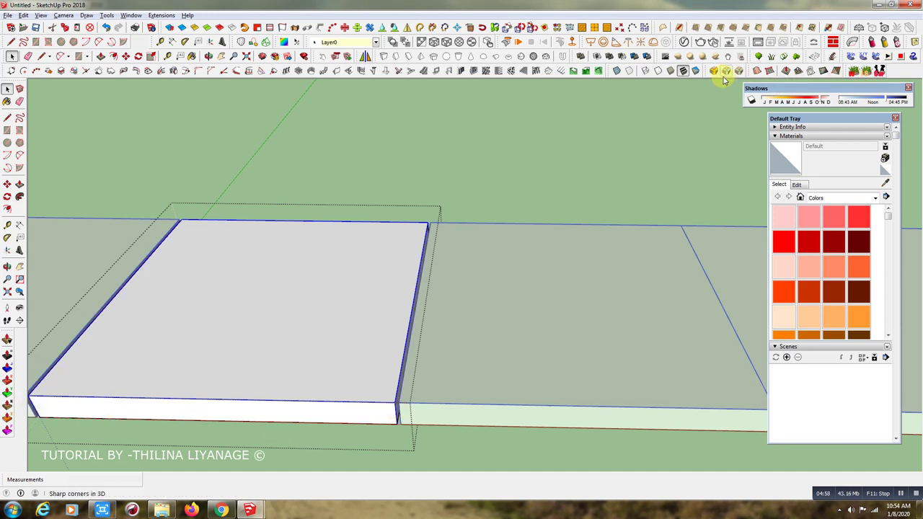
Round the slab's top edges with RoundCorner at a 1/2" offset, after trying 1" and .4
{"action": "key", "text": "ctrl+r"}
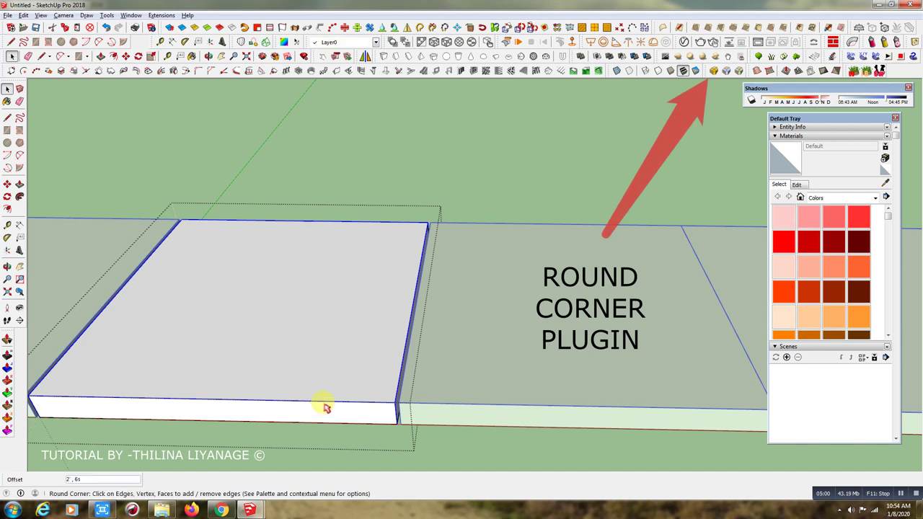
{"action": "key", "text": "Return"}
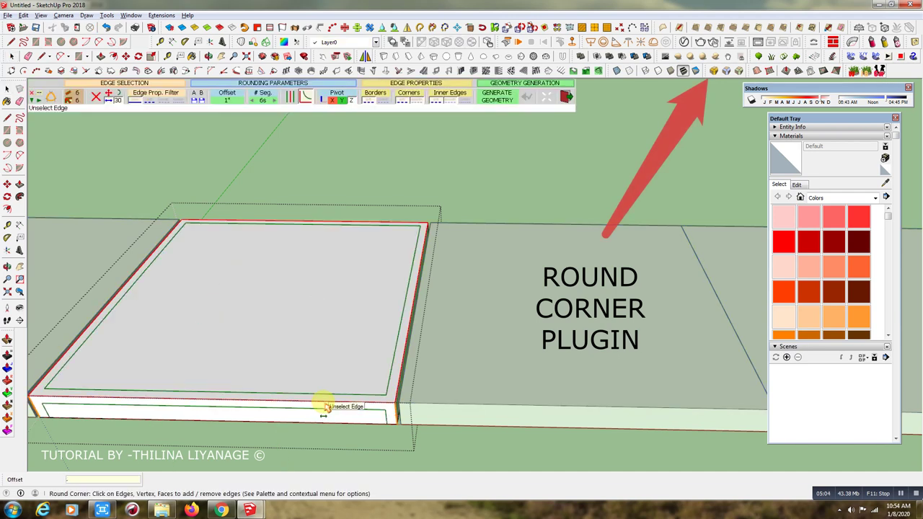
{"action": "type", "text": "4"}
{"action": "key", "text": "Return"}
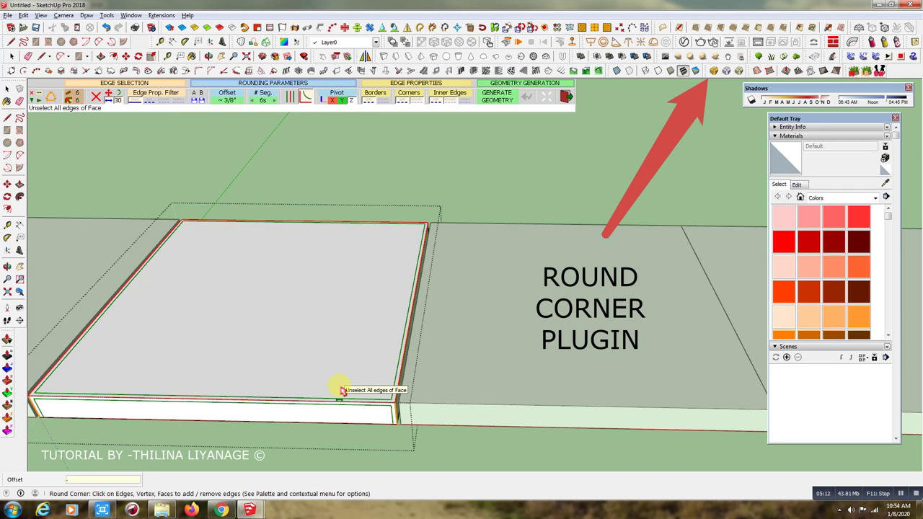
{"action": "type", "text": ".5"}
{"action": "key", "text": "Return"}
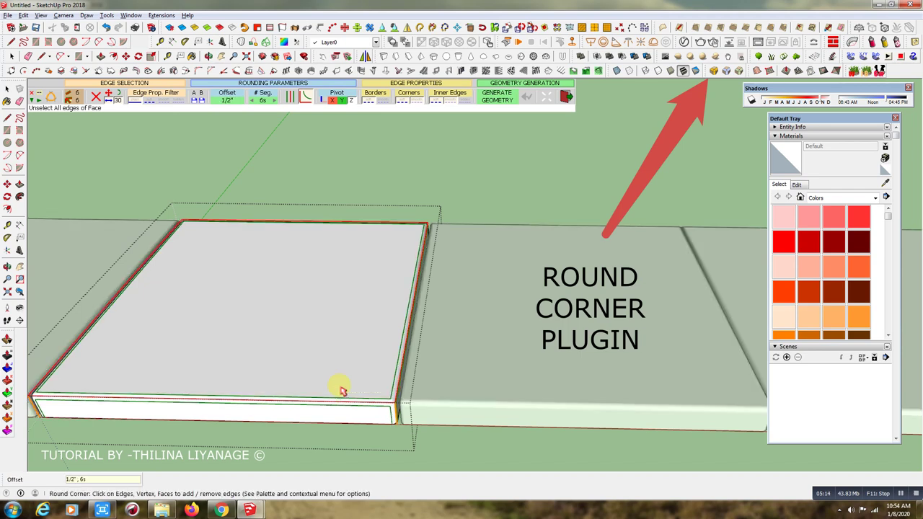
{"action": "middle_click_drag", "start_coordinate": [340, 387], "coordinate": [214, 331]}
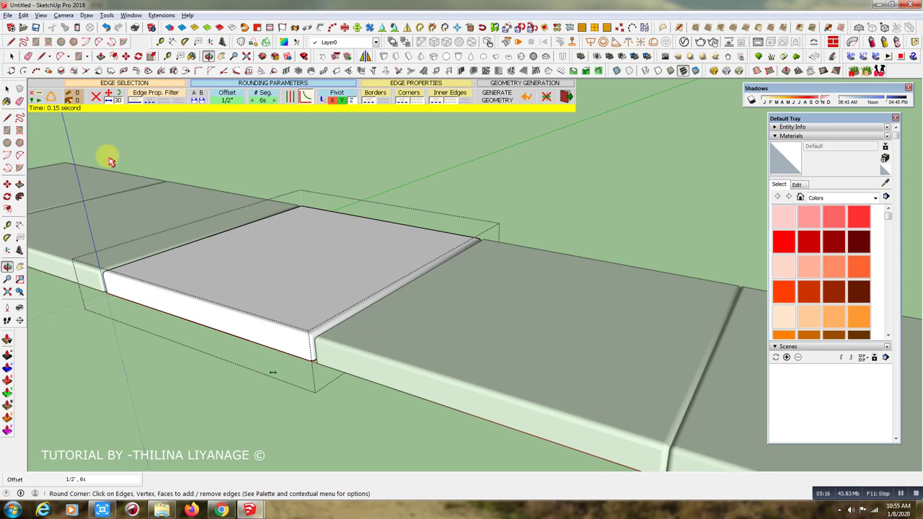
{"action": "left_click", "coordinate": [11, 56]}
Zoom out and orbit to show all the rounded-edge slabs and the curved curb end
{"action": "scroll", "coordinate": [388, 257], "scroll_direction": "down", "scroll_amount": 1}
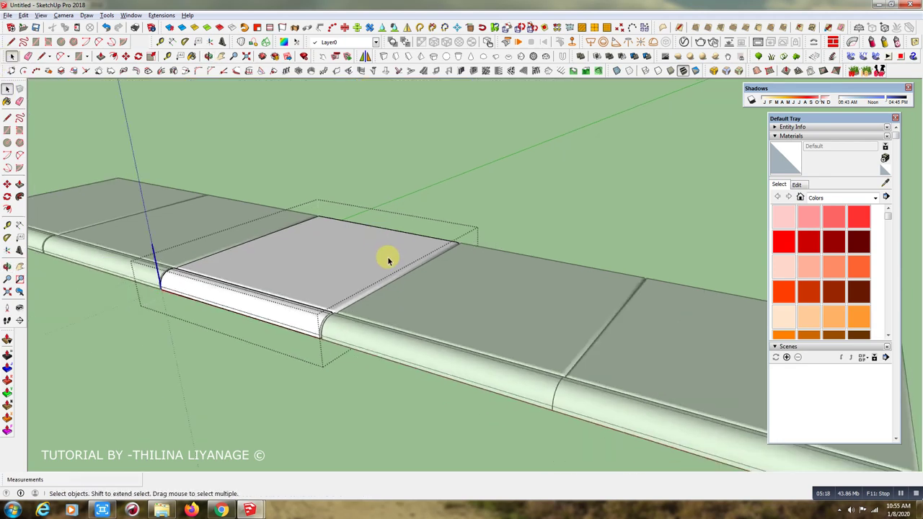
{"action": "scroll", "coordinate": [305, 309], "scroll_direction": "down", "scroll_amount": 2}
{"action": "mouse_move", "coordinate": [305, 310]}
{"action": "middle_mouse_down"}
{"action": "mouse_move", "coordinate": [531, 339]}
{"action": "mouse_move", "coordinate": [447, 310]}
{"action": "mouse_move", "coordinate": [310, 331]}
{"action": "mouse_move", "coordinate": [423, 279]}
{"action": "mouse_move", "coordinate": [461, 319]}
{"action": "mouse_move", "coordinate": [375, 358]}
{"action": "middle_mouse_up"}
{"action": "scroll", "coordinate": [436, 312], "scroll_direction": "up", "scroll_amount": 2}
{"action": "scroll", "coordinate": [303, 341], "scroll_direction": "down", "scroll_amount": 1}
{"action": "scroll", "coordinate": [374, 358], "scroll_direction": "down", "scroll_amount": 2}
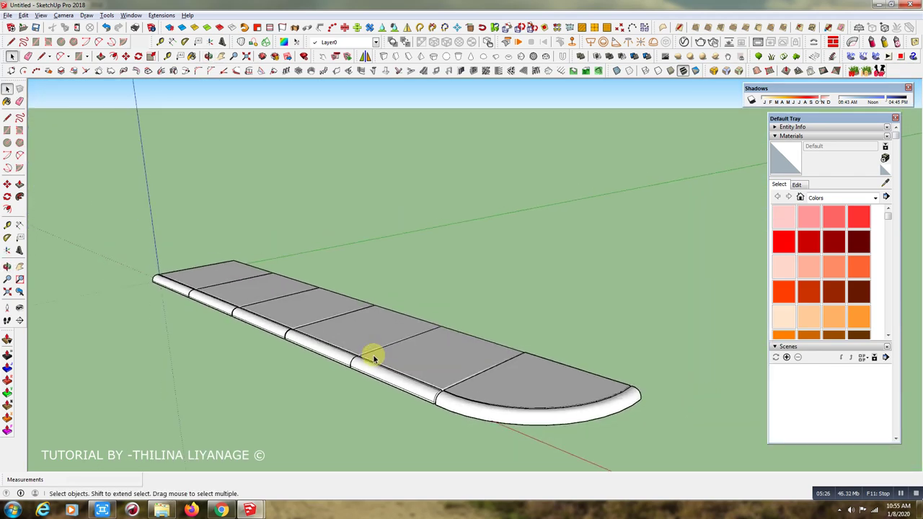